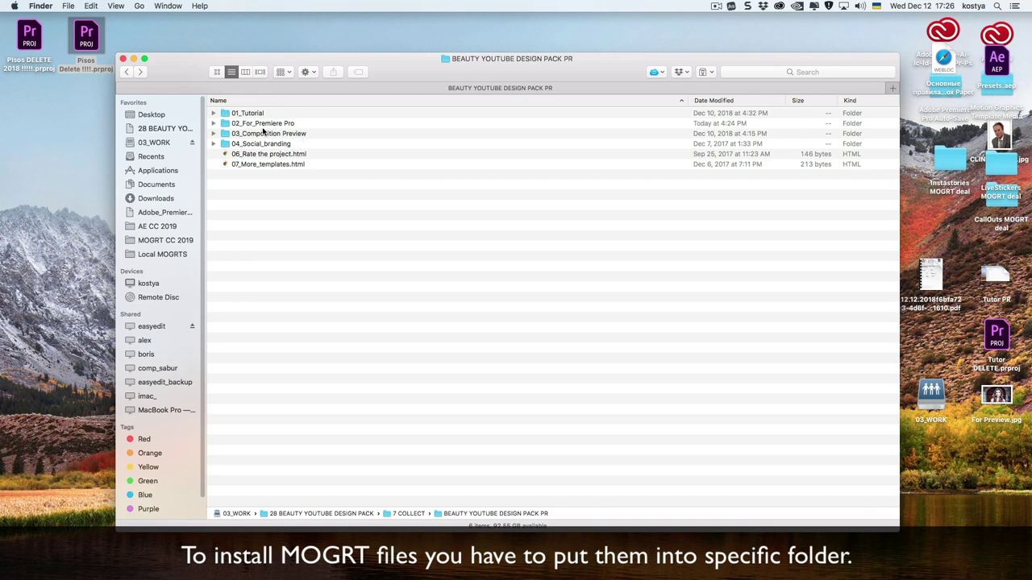
Open installation path.txt from the 02_For_Premiere Pro folder in TextEdit.
double_click(263, 123)
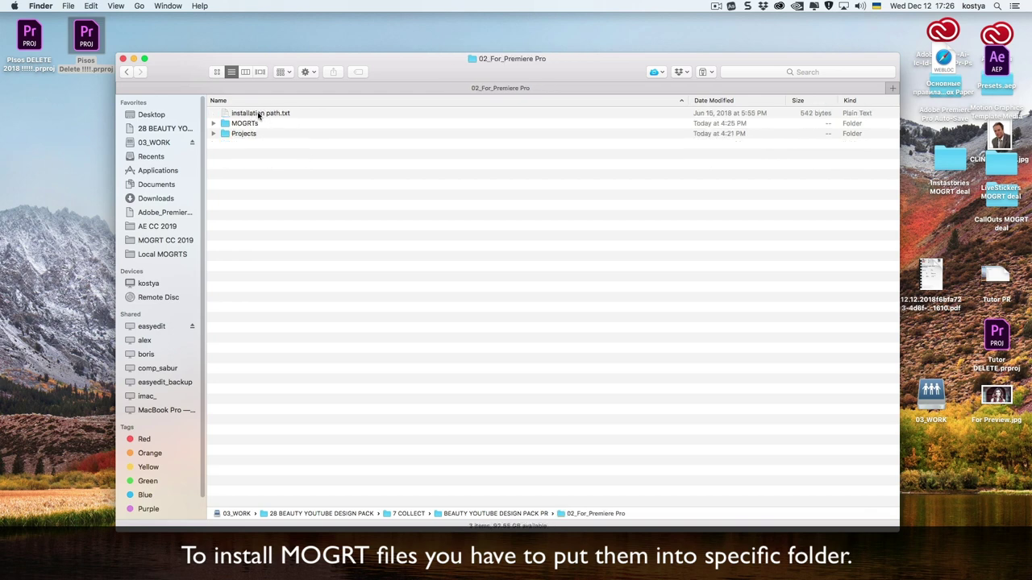
double_click(259, 114)
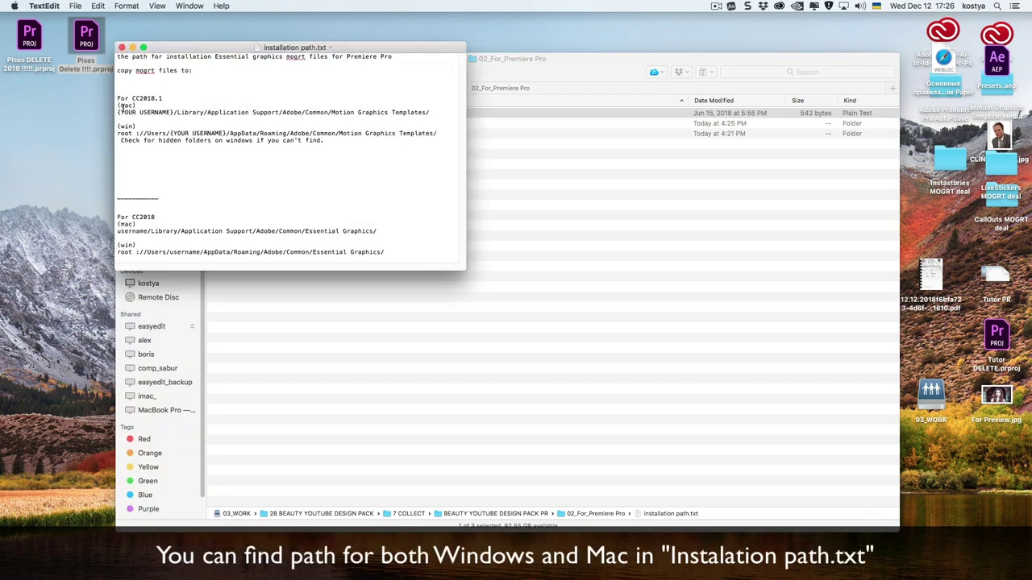
Highlight the Mac and Windows MOGRT install path lines, then move the TextEdit window aside.
drag(125, 104, 437, 112)
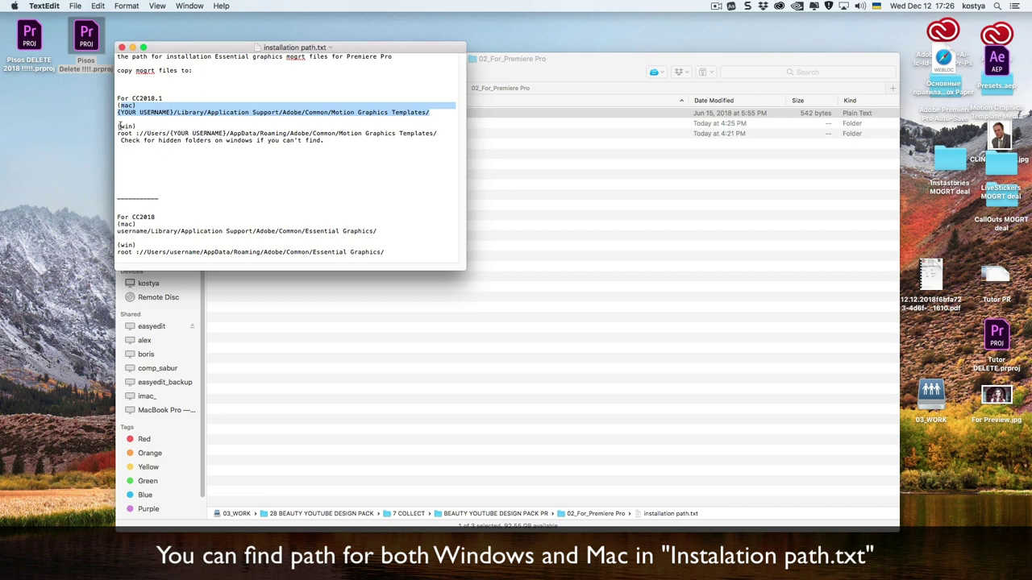
drag(119, 126, 437, 133)
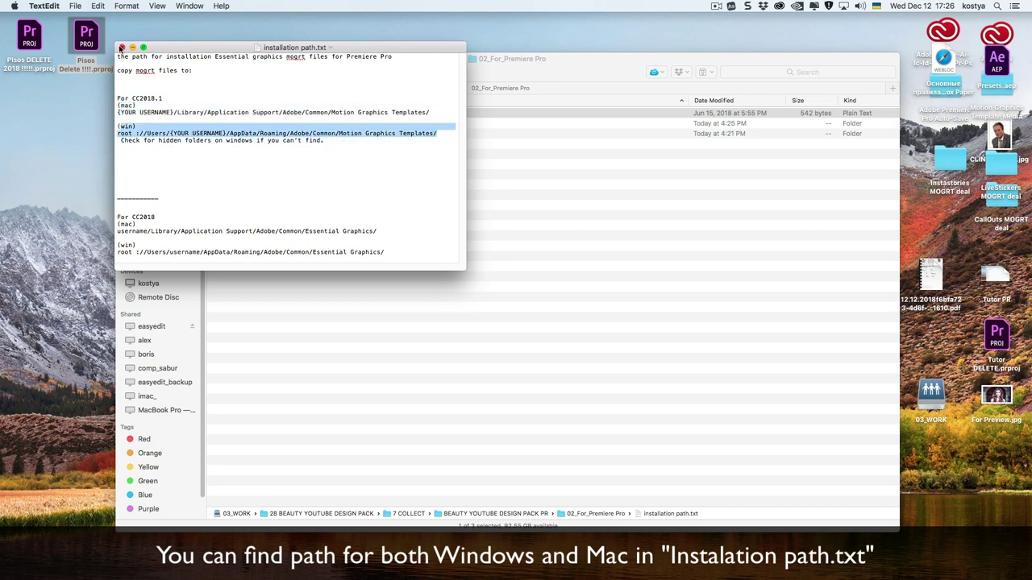
drag(185, 50, 78, 119)
Copy the [Easyedit] Beauty Youtube Design Pack for CC2019 folder from MOGRTs and paste it into Local MOGRTS.
click(422, 203)
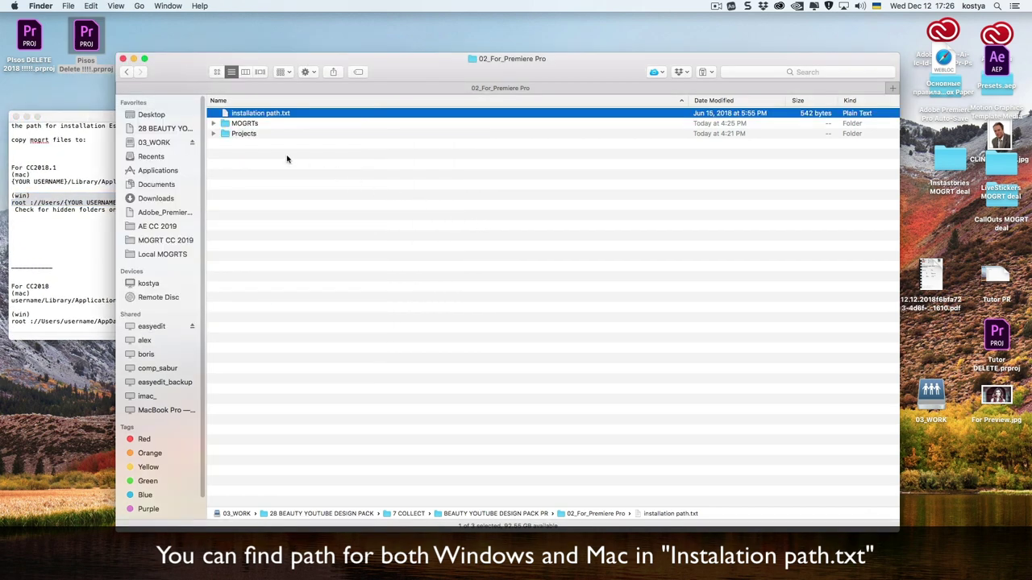
double_click(246, 124)
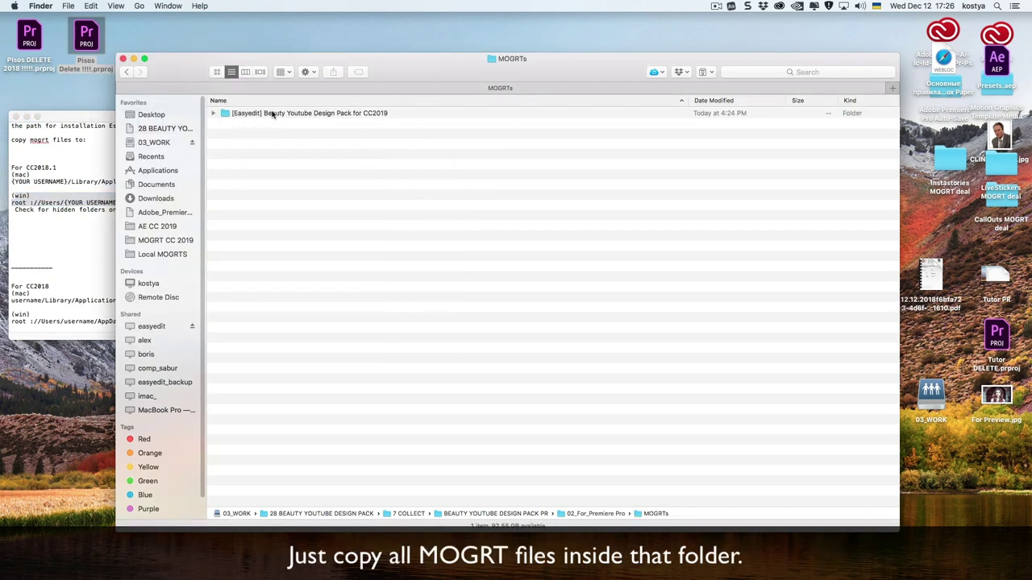
click(273, 113)
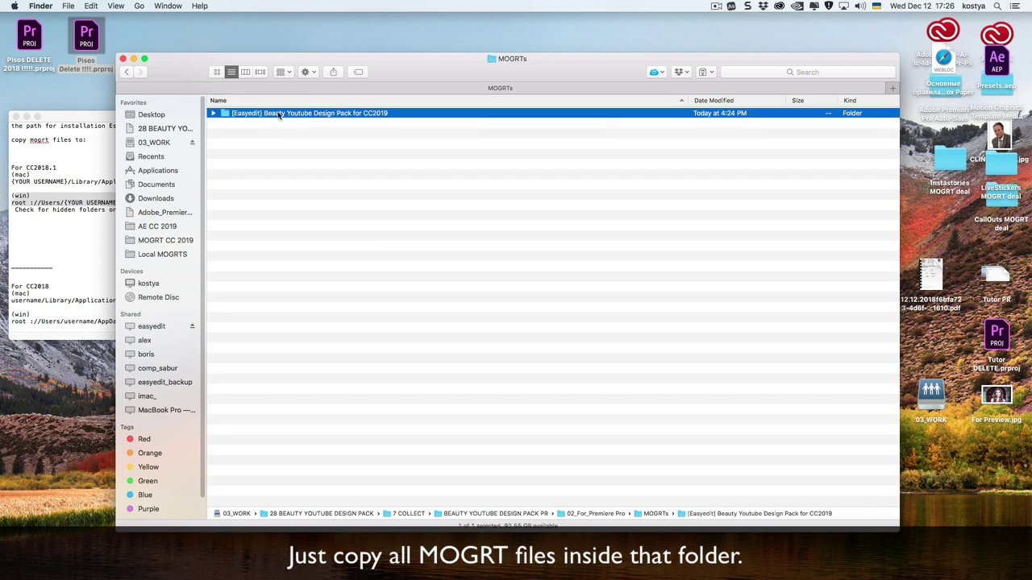
click(167, 255)
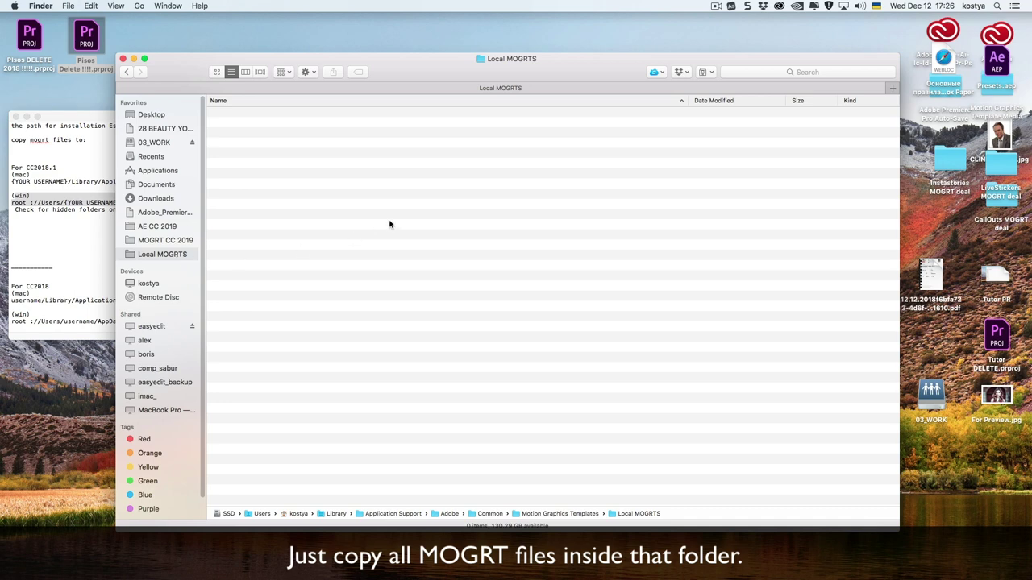
key(super+v)
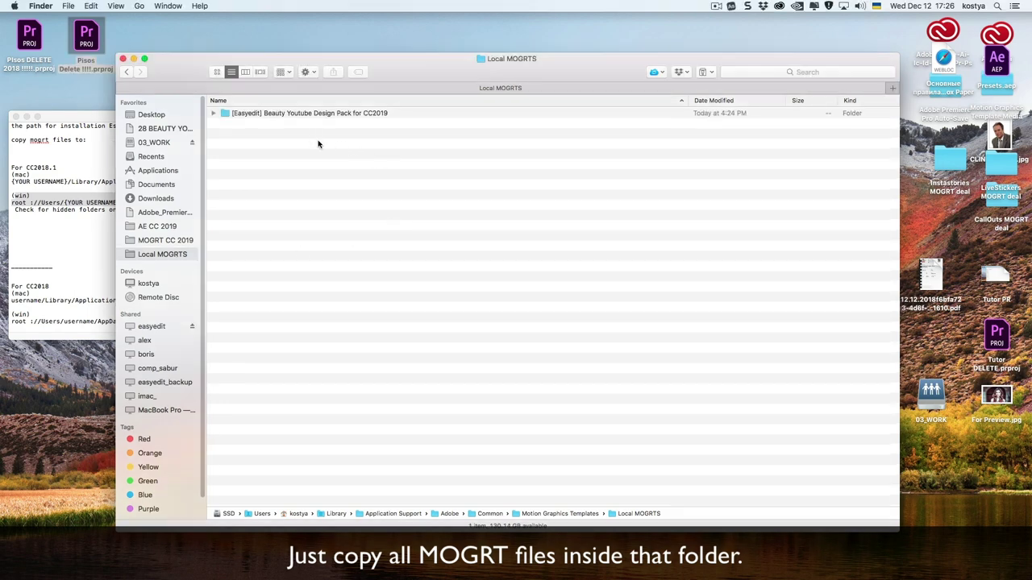
Navigate back through MOGRTs into the Easyedit pack's 02_Lower Thirds folder.
click(125, 72)
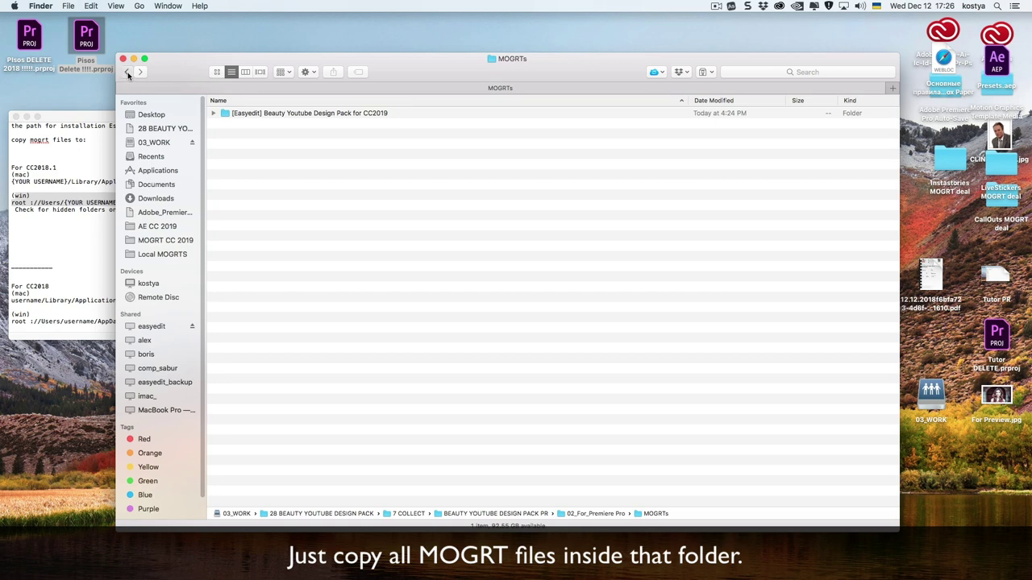
click(128, 73)
double_click(246, 124)
double_click(230, 115)
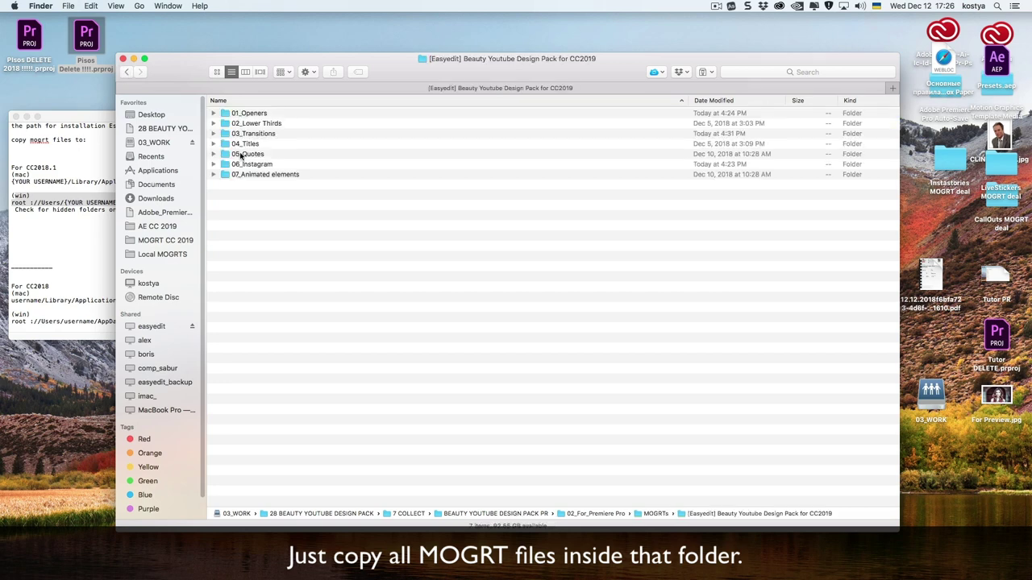
click(246, 154)
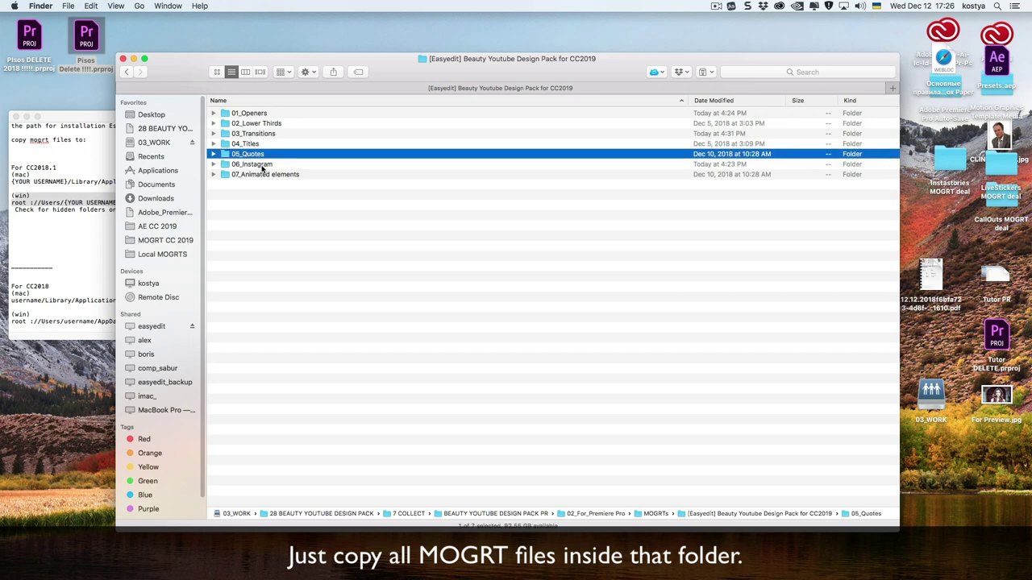
double_click(252, 124)
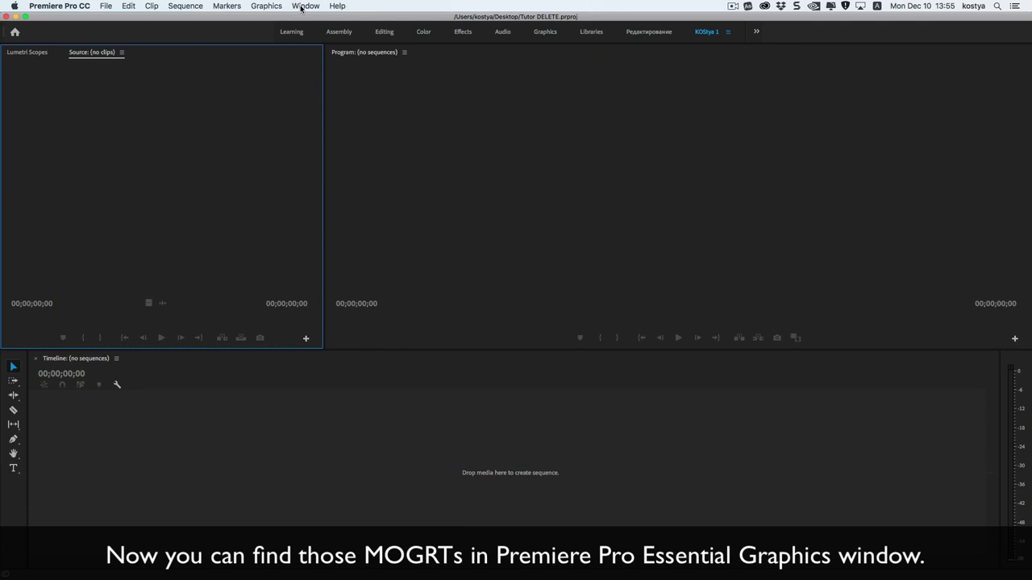
Show the Essential Graphics panel from the Window menu and scroll through the My Templates grid.
click(303, 6)
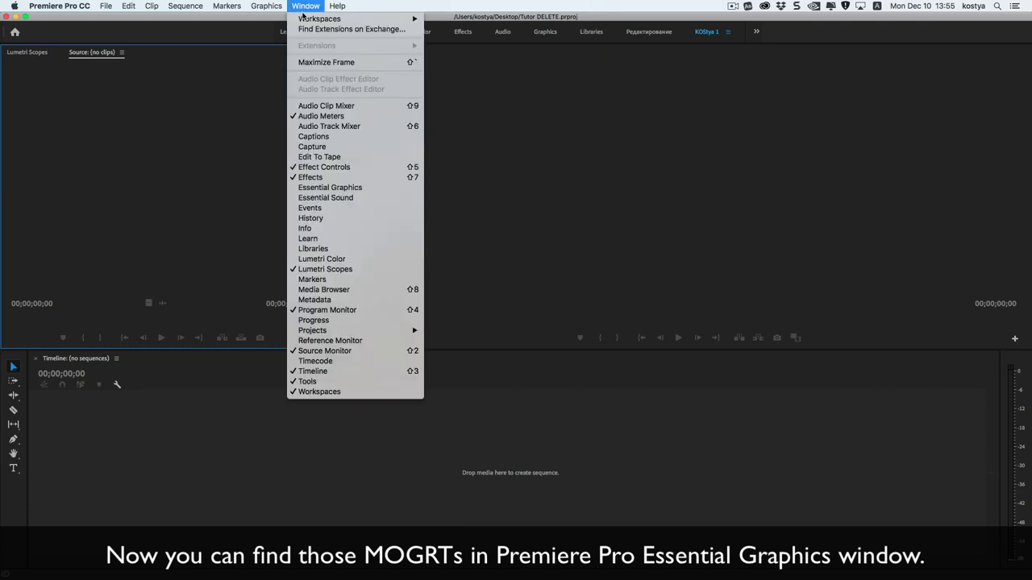
click(336, 188)
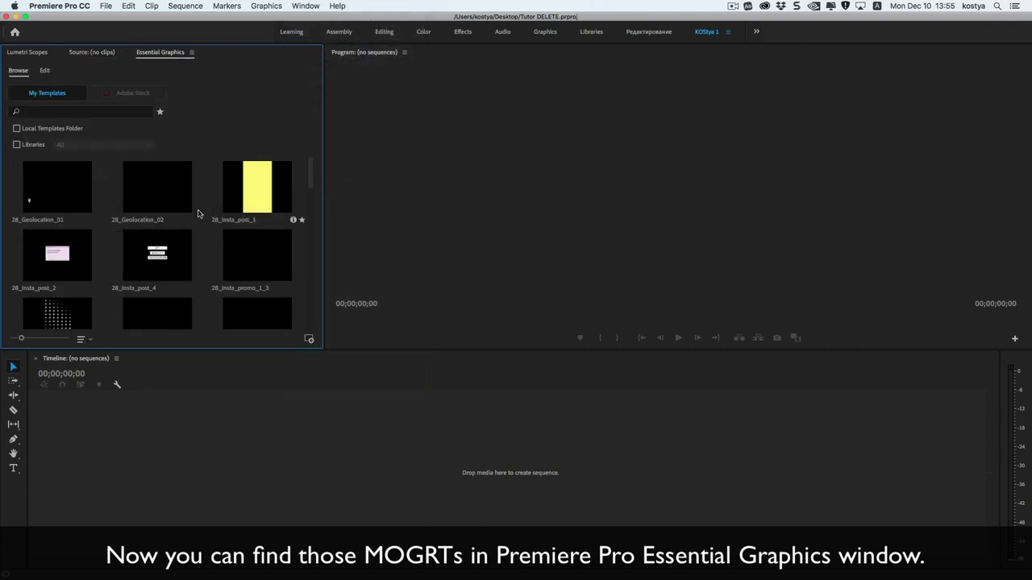
scroll(97, 212, down, 5)
scroll(110, 216, up, 4)
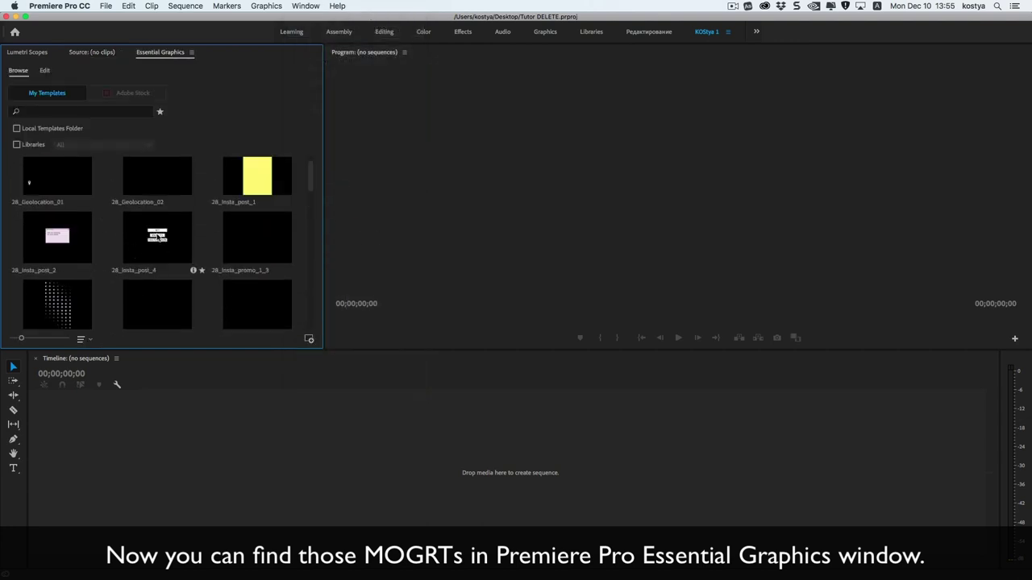
scroll(123, 243, down, 1)
scroll(121, 246, down, 3)
scroll(117, 248, down, 1)
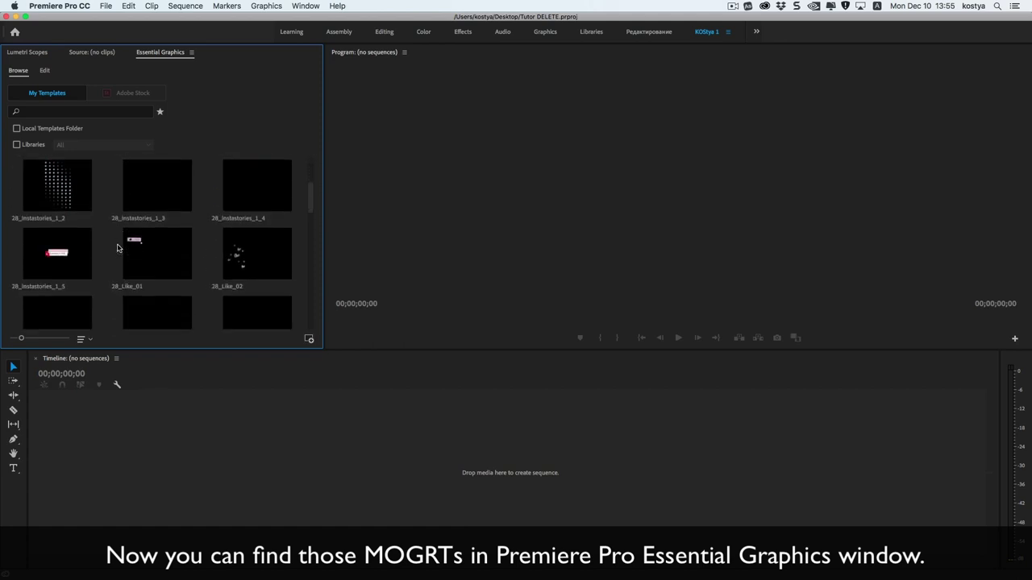
scroll(113, 248, down, 2)
scroll(113, 248, down, 4)
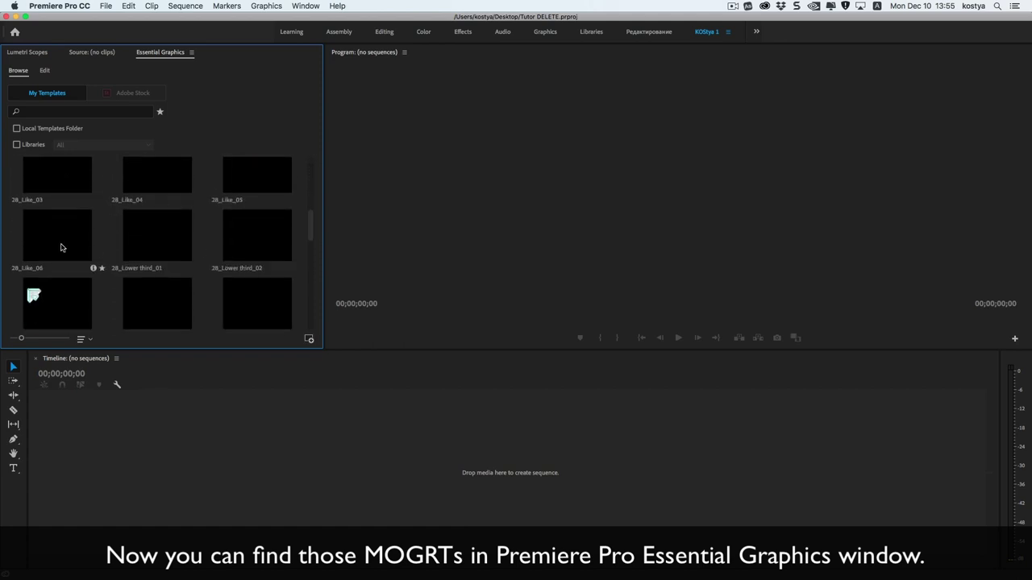
Create Sequence 02, drop 28_Lower third_03 onto V1, and select the clip for editing.
drag(57, 298, 419, 444)
click(677, 475)
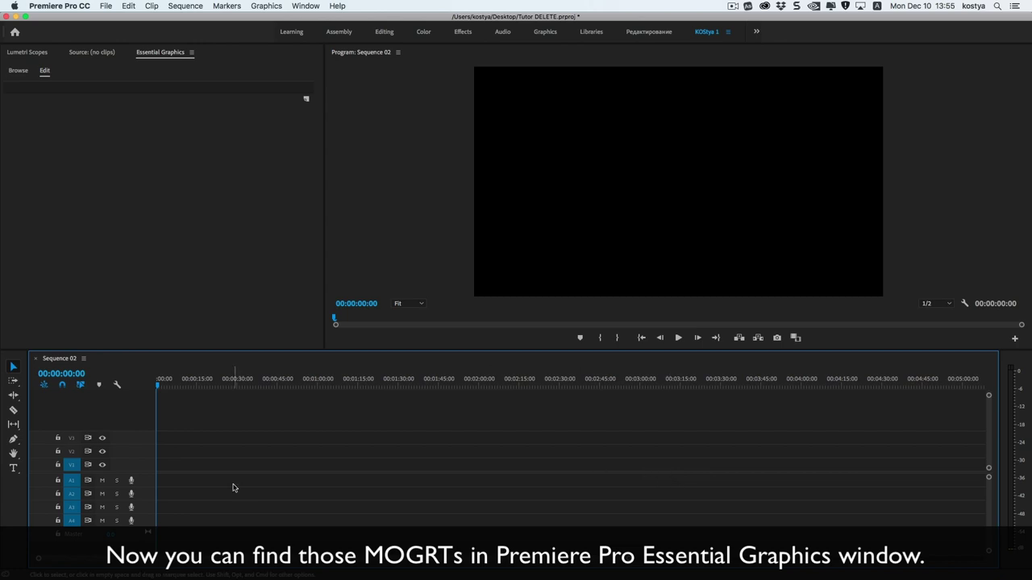
click(18, 71)
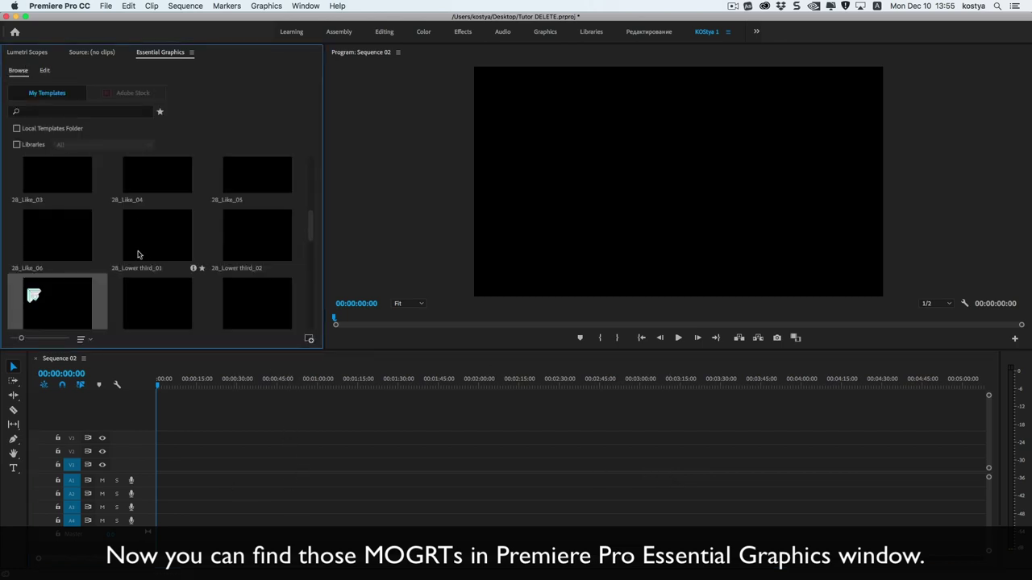
drag(53, 276, 176, 465)
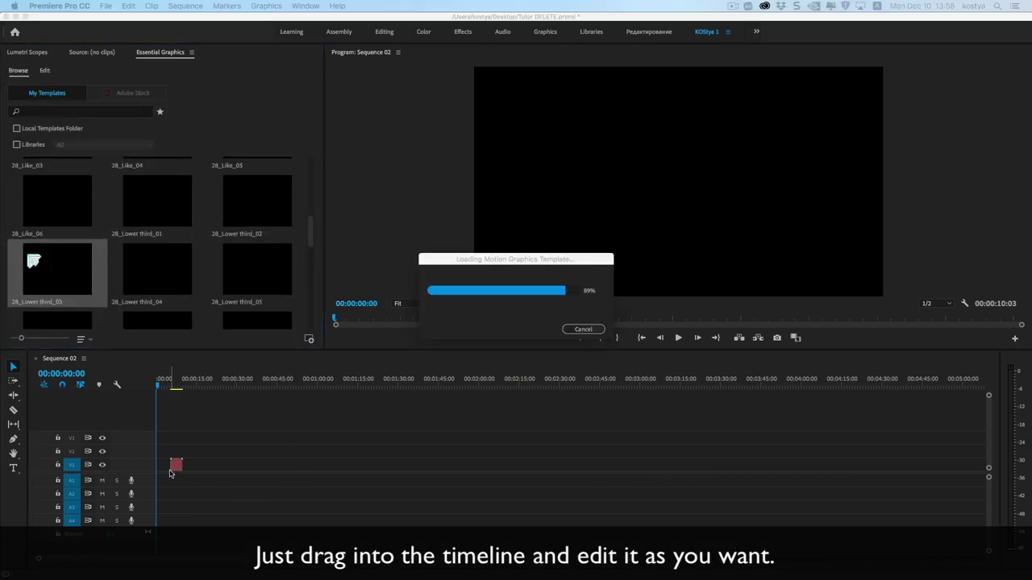
drag(170, 385, 181, 388)
click(176, 465)
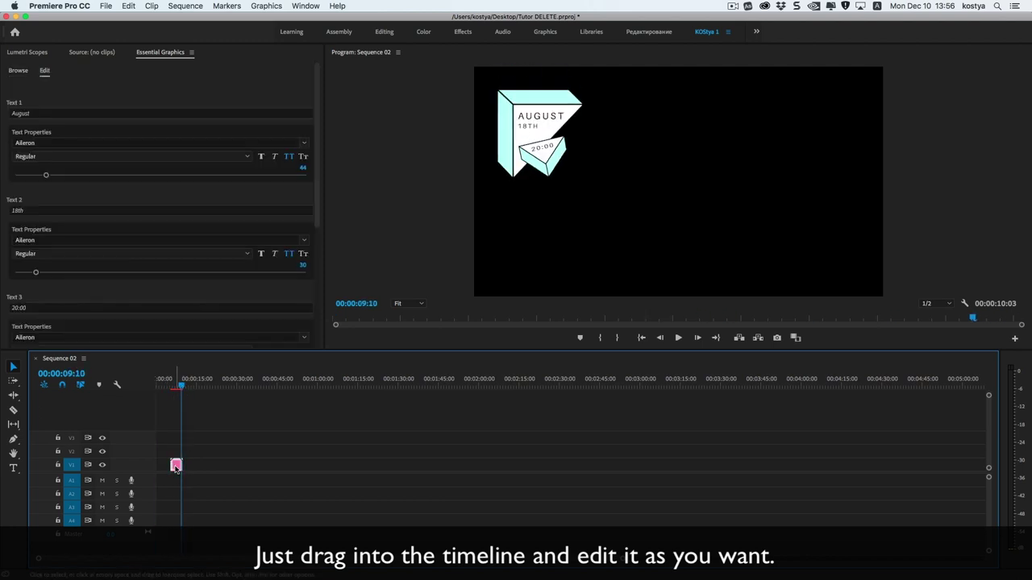
Retype the Text 1 wording, entering 'He', and confirm it.
click(40, 114)
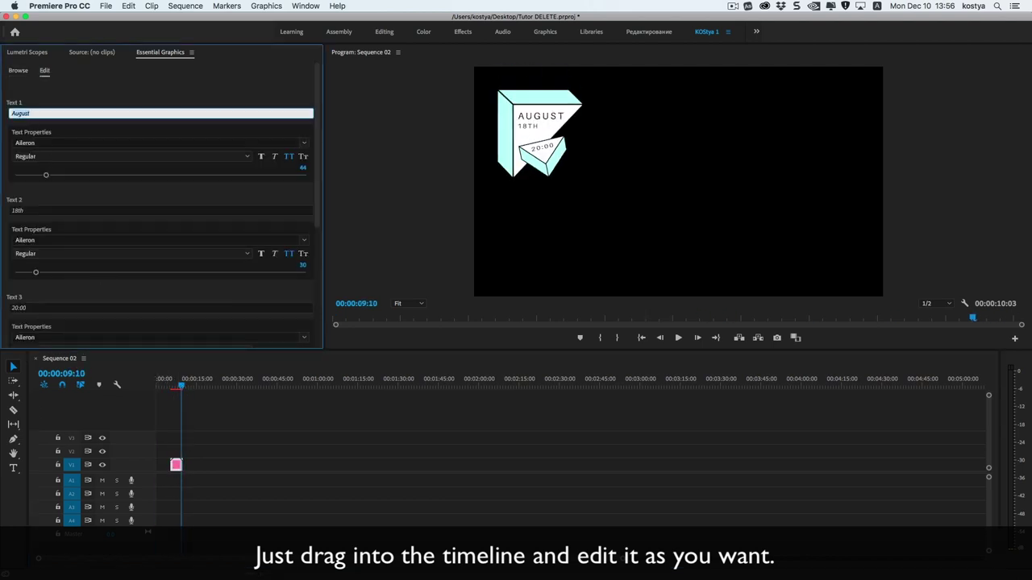
text(Hello)
key(Return)
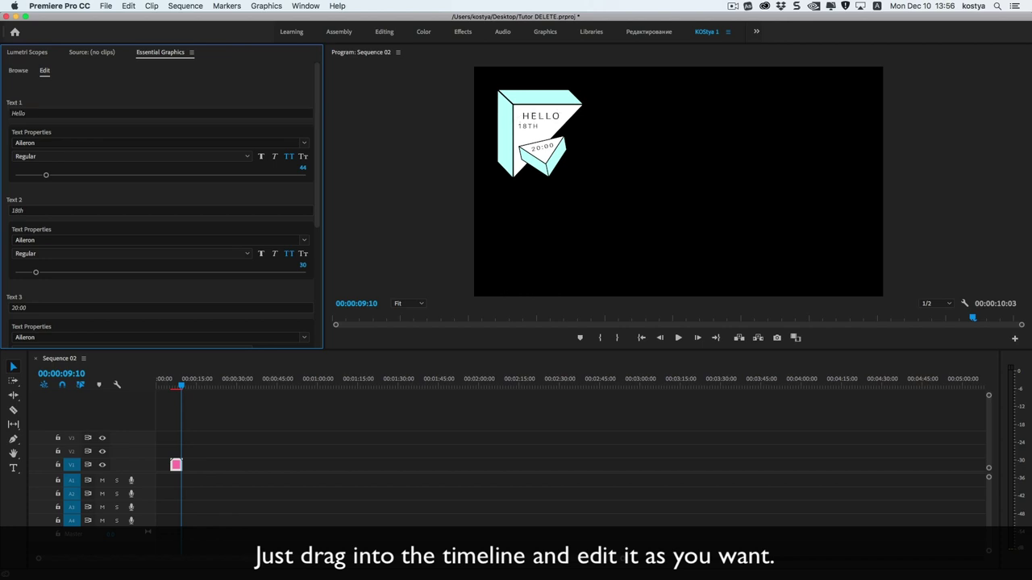
Set the HELLO line's font to Apple Chancery and the 18th line's font to Aller Light.
click(304, 143)
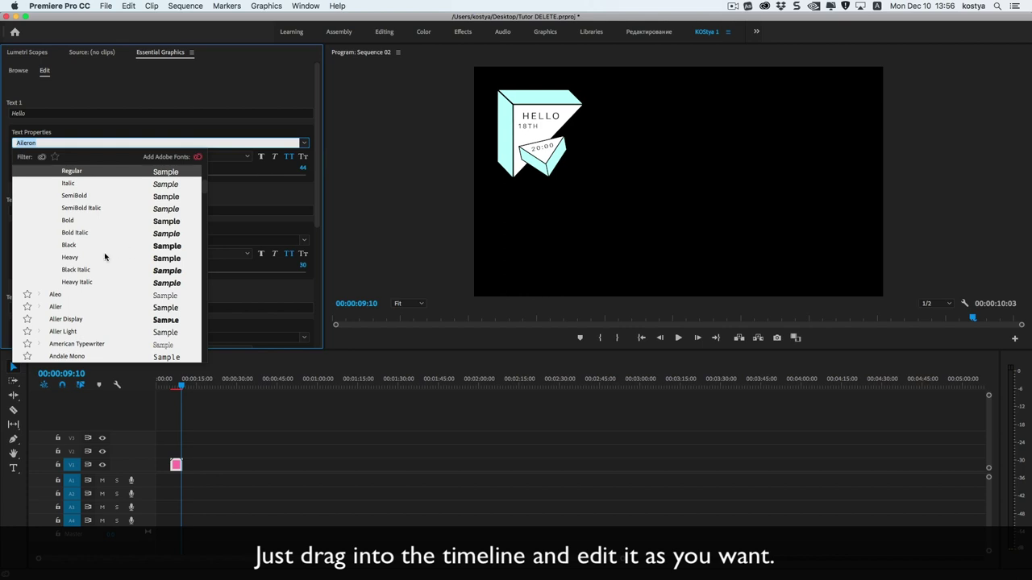
scroll(105, 256, down, 3)
scroll(97, 260, down, 1)
click(70, 295)
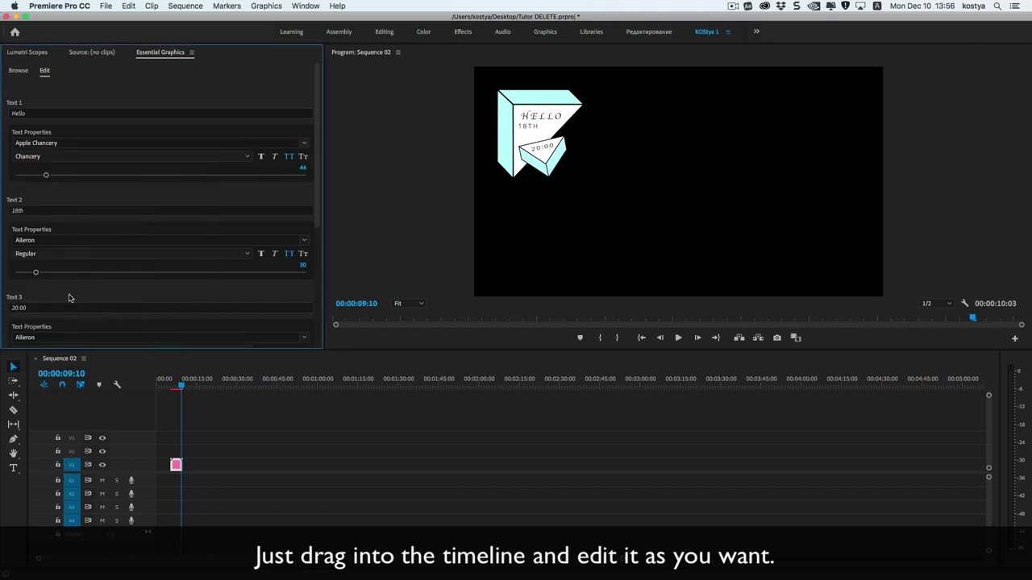
scroll(125, 240, down, 2)
scroll(185, 288, down, 1)
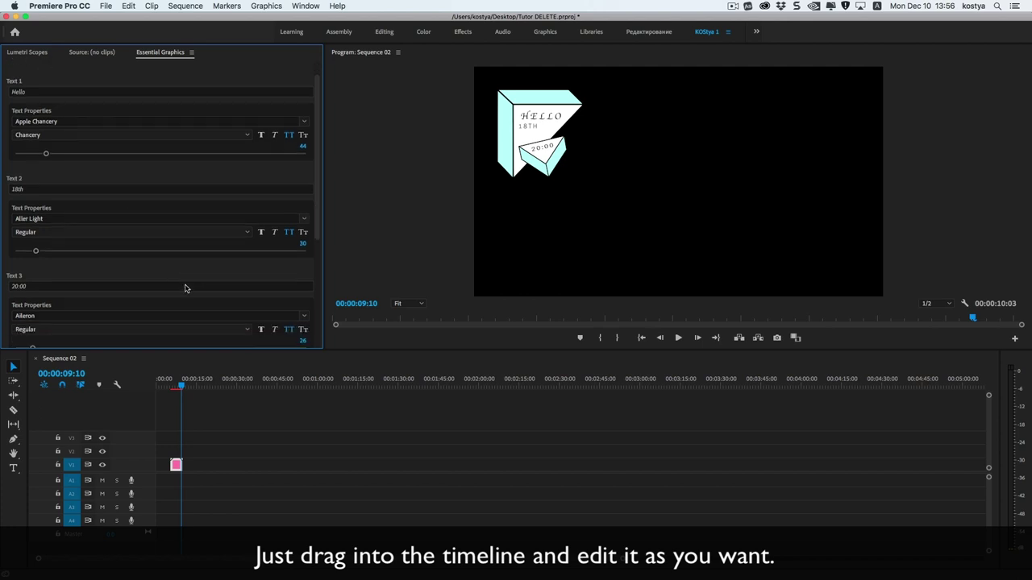
scroll(242, 278, down, 3)
scroll(314, 239, down, 2)
scroll(314, 239, down, 3)
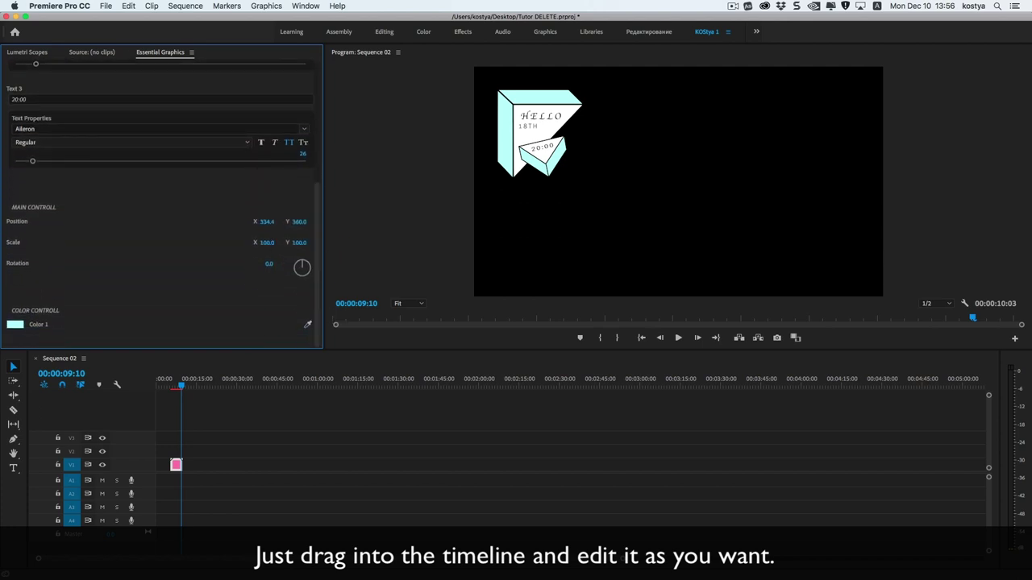
Scale the graphic to 137%, make Color 1 green (309D16), and rotate it to -7°.
mouse_move(267, 242)
mouse_down()
mouse_move(301, 242)
mouse_move(260, 242)
mouse_up()
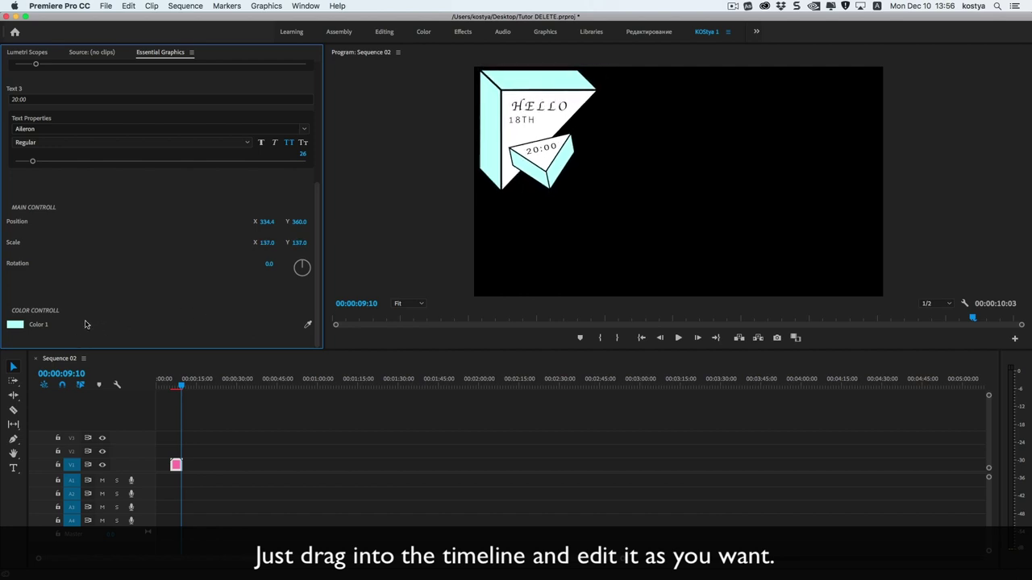
click(14, 325)
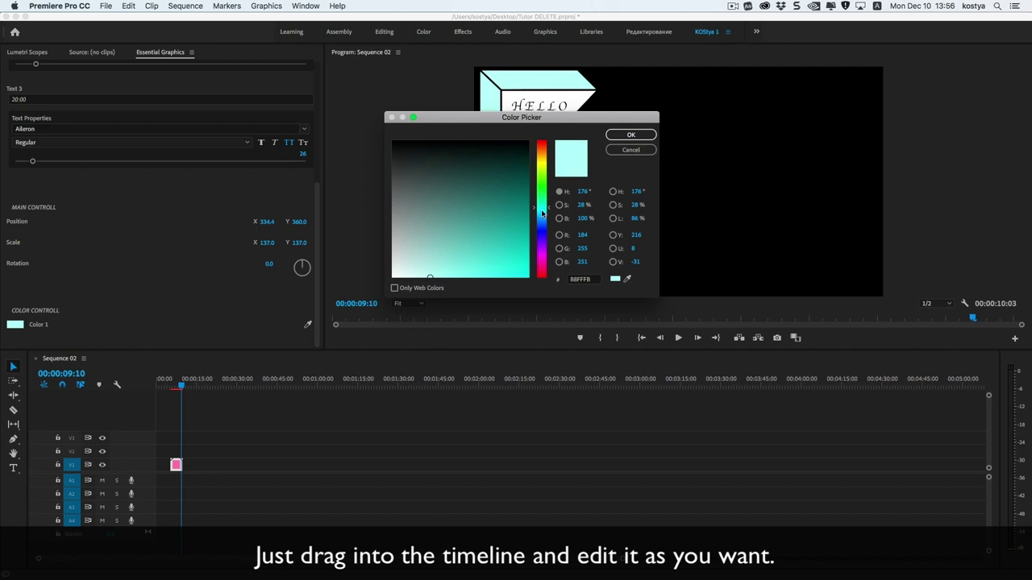
drag(540, 195, 540, 187)
click(507, 226)
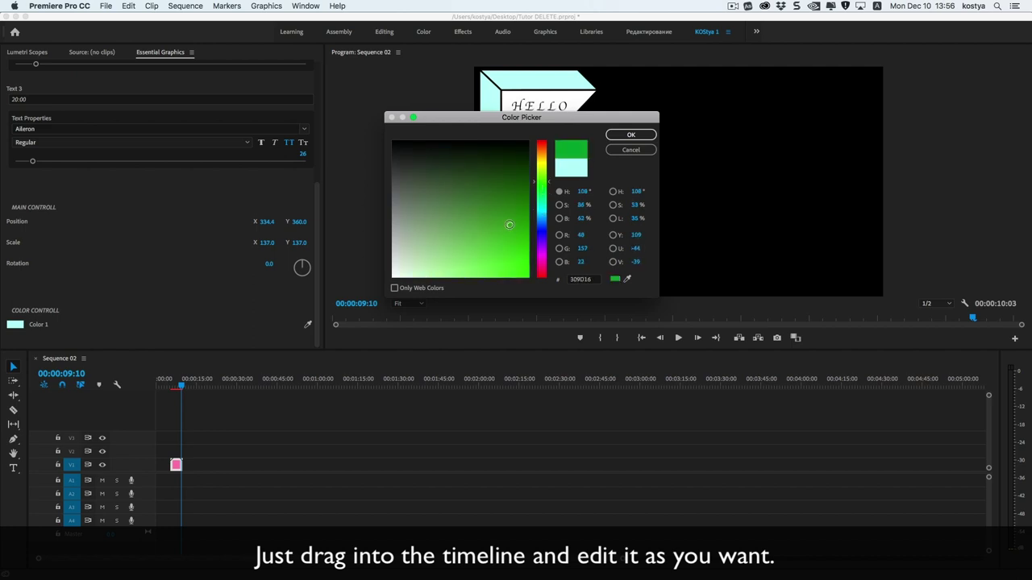
click(631, 135)
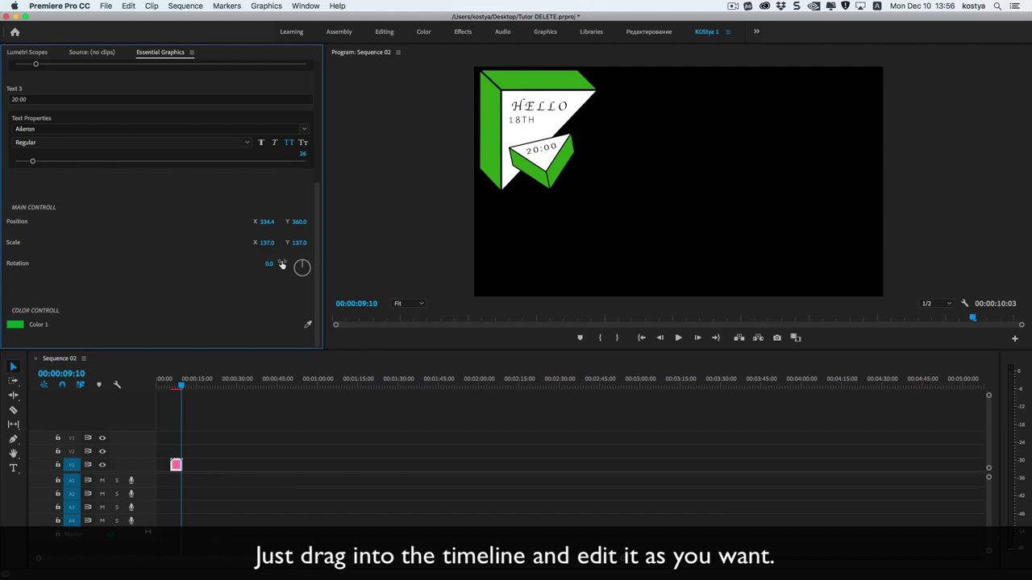
drag(271, 264, 258, 264)
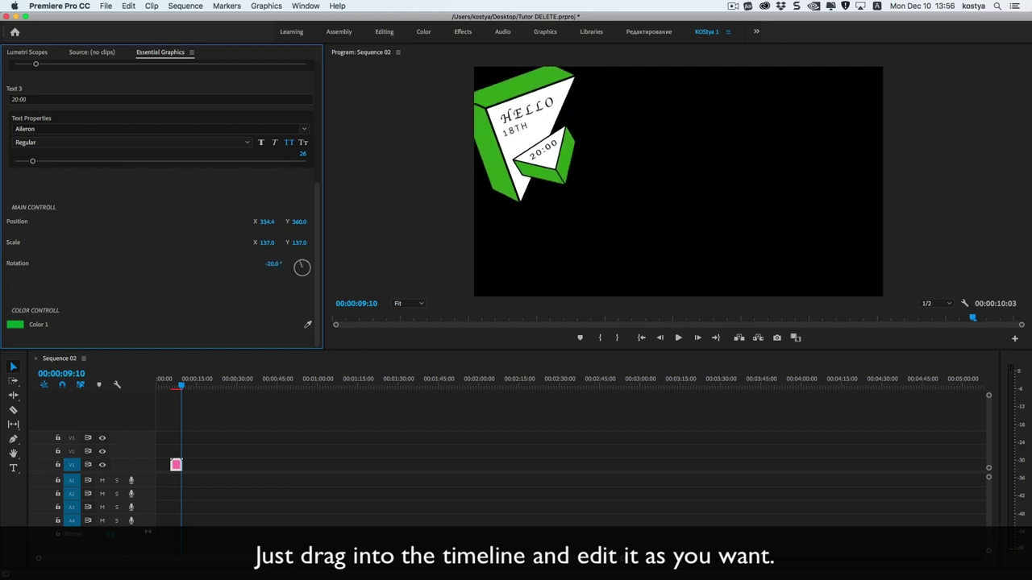
mouse_move(183, 384)
mouse_down()
mouse_move(170, 384)
mouse_move(183, 384)
mouse_up()
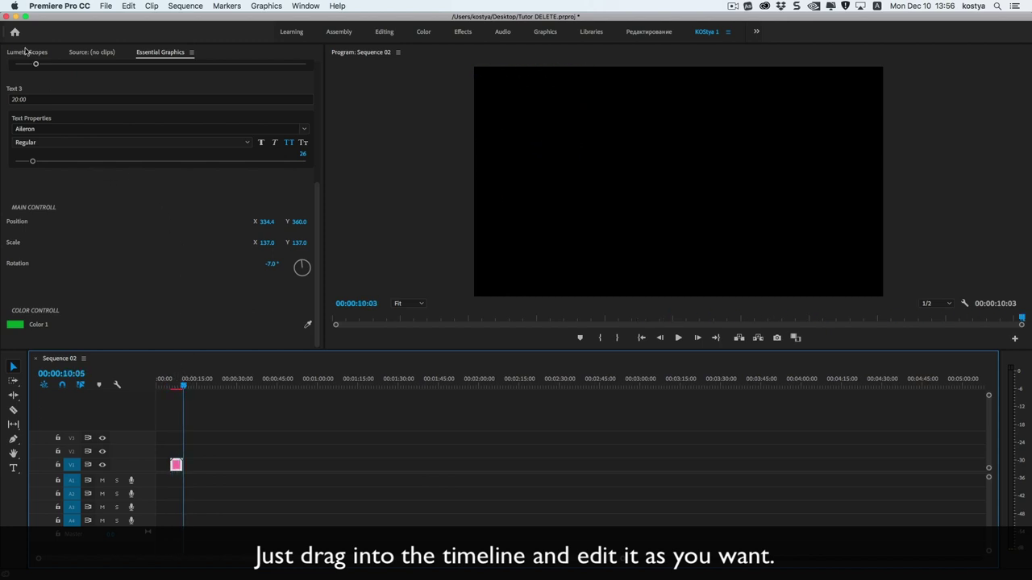
Close the current project and open 28 Beauty Openers proj.prproj from Projects > 01_Openers.
click(6, 17)
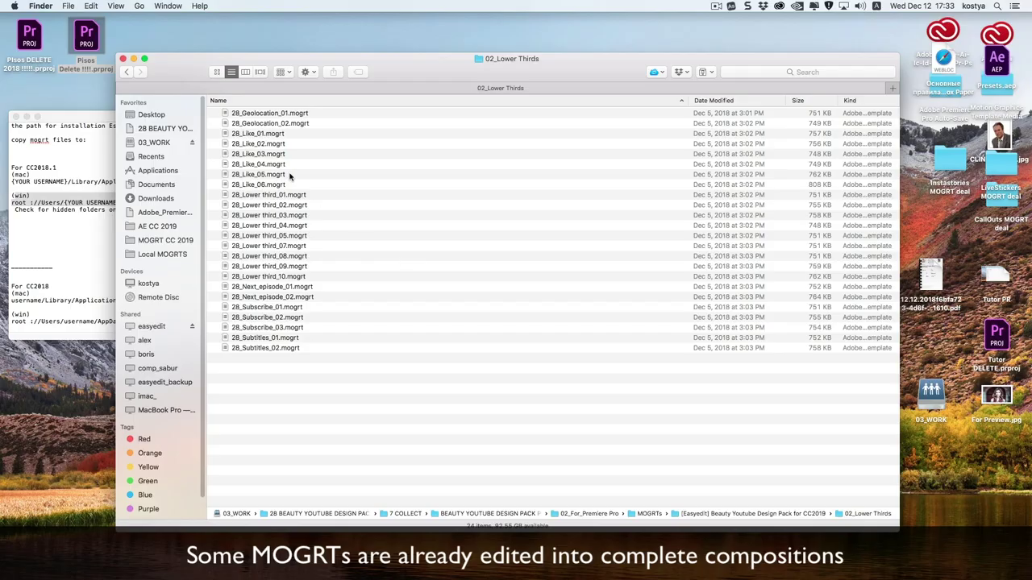
click(124, 73)
click(124, 73)
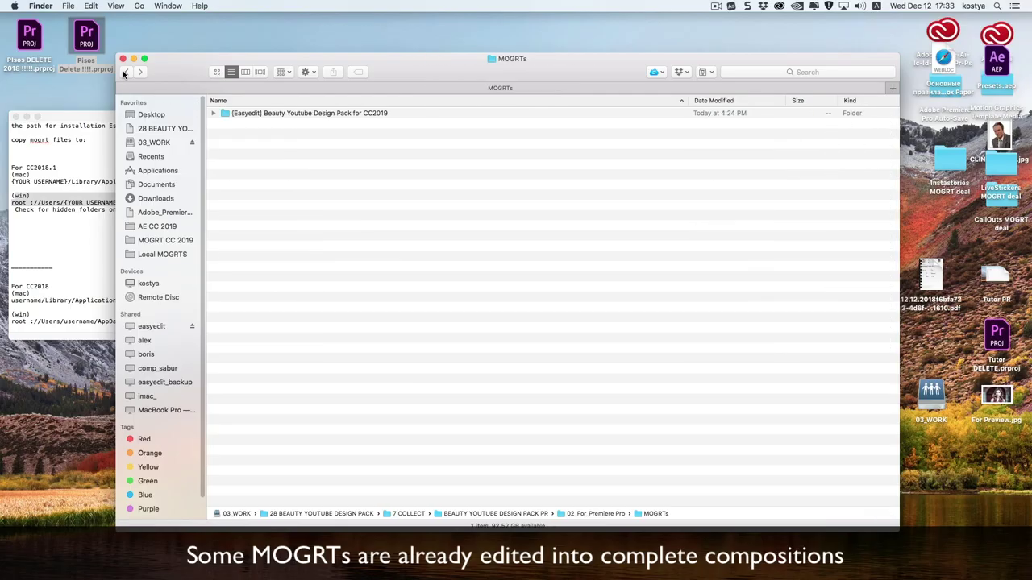
click(124, 73)
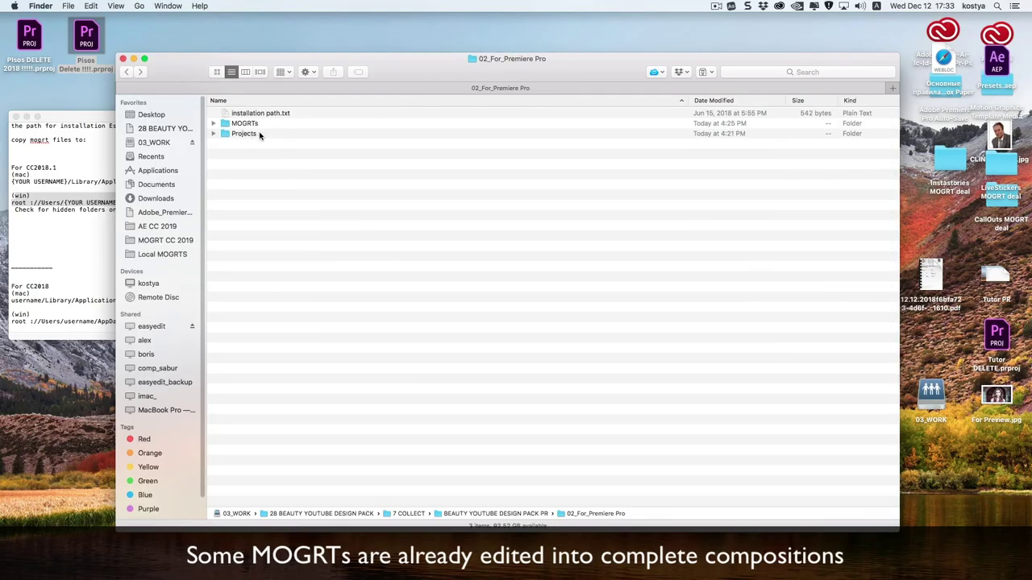
double_click(242, 134)
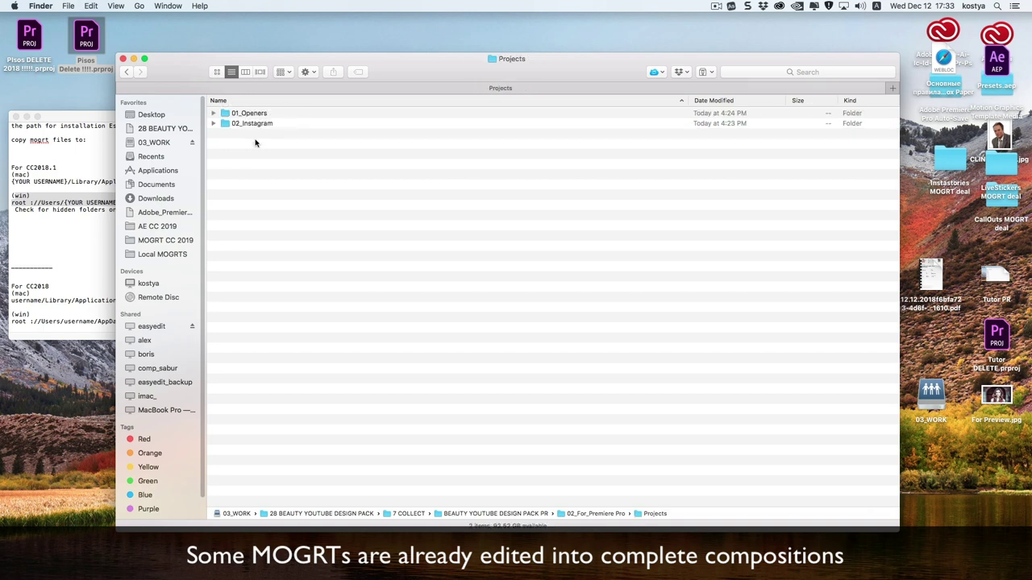
double_click(246, 114)
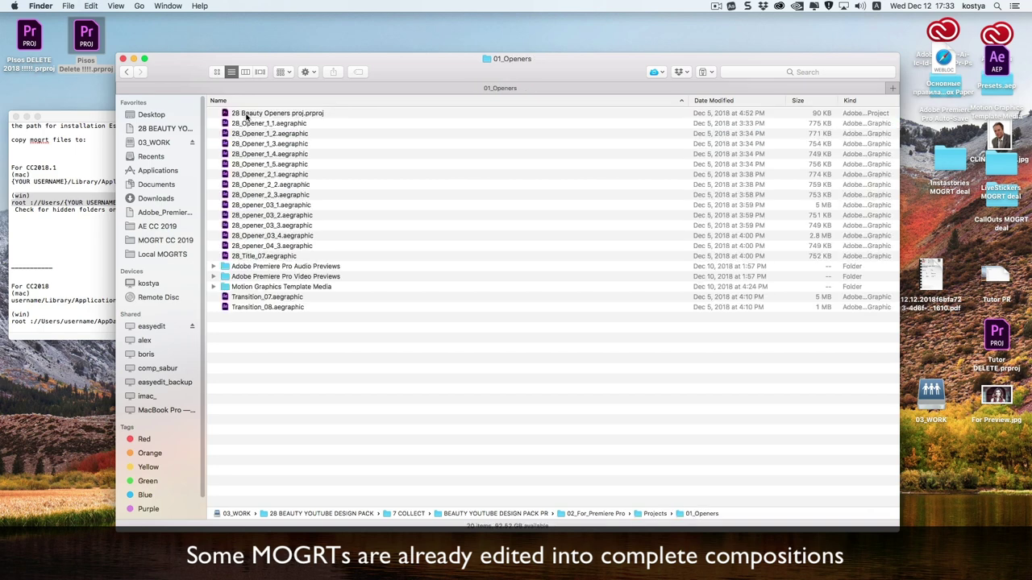
double_click(281, 117)
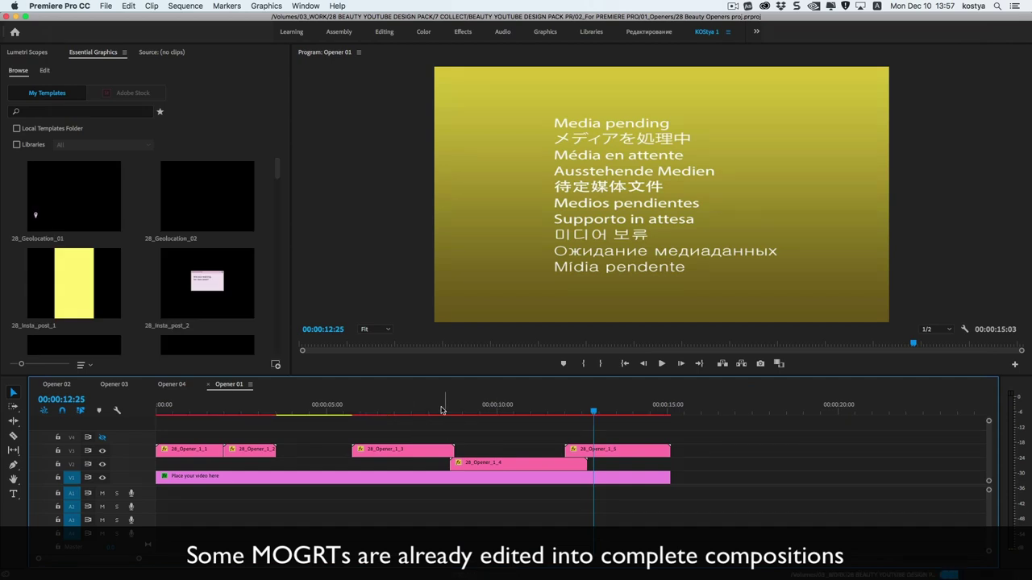
Scrub the Opener 01 timeline through to the EASYEDIT.PRO title.
mouse_move(228, 409)
mouse_down()
mouse_move(201, 411)
mouse_move(542, 416)
mouse_move(614, 454)
mouse_up()
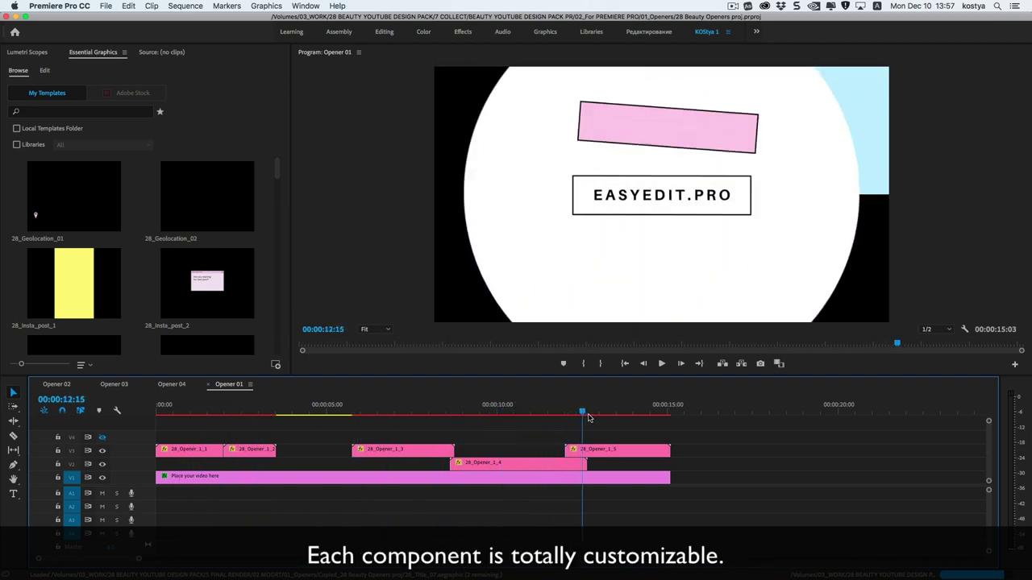
Set the 28_Opener_1_5 title's main text to TEXT HERE in the Barbershop in Thailand font.
click(615, 454)
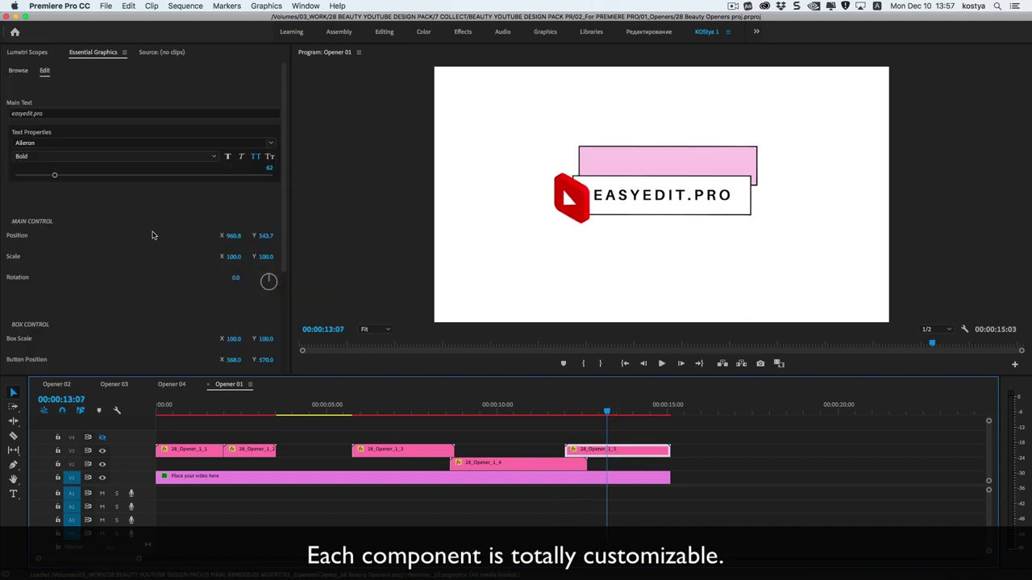
click(69, 113)
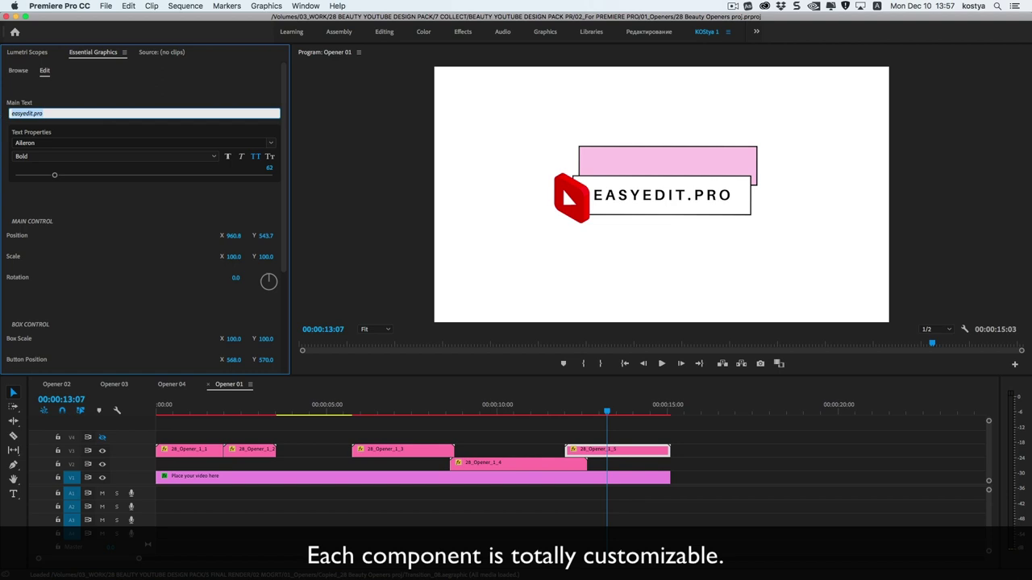
text(Text Here)
click(271, 143)
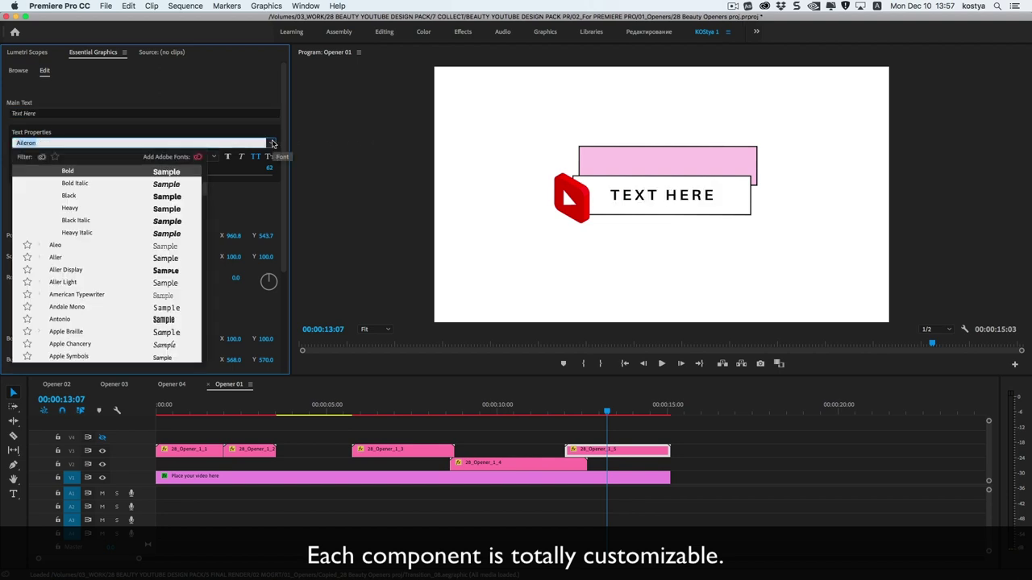
scroll(95, 270, down, 2)
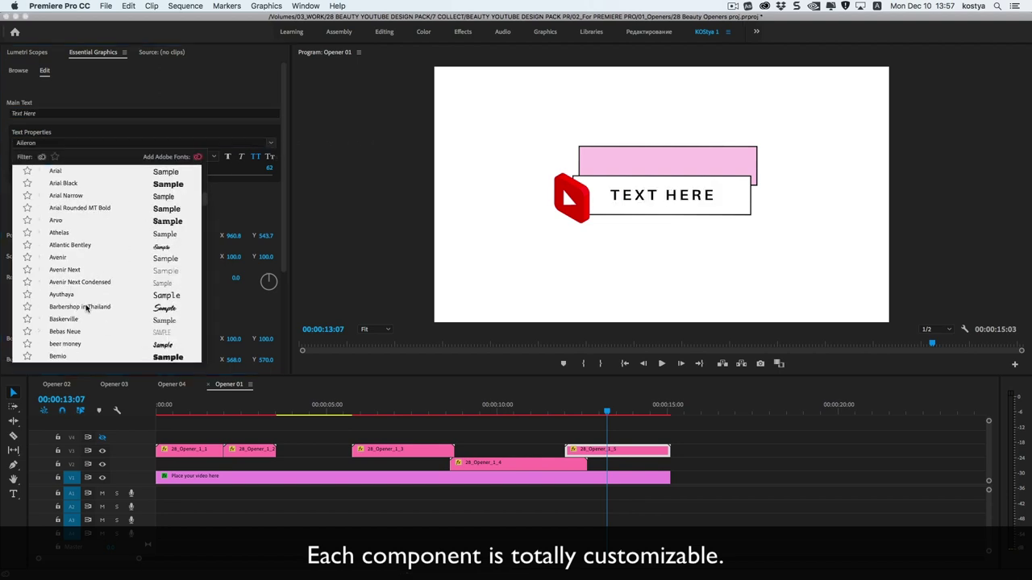
click(85, 308)
Make the text and logo red (E60000) and the background very dark red (1A0909).
scroll(143, 251, down, 5)
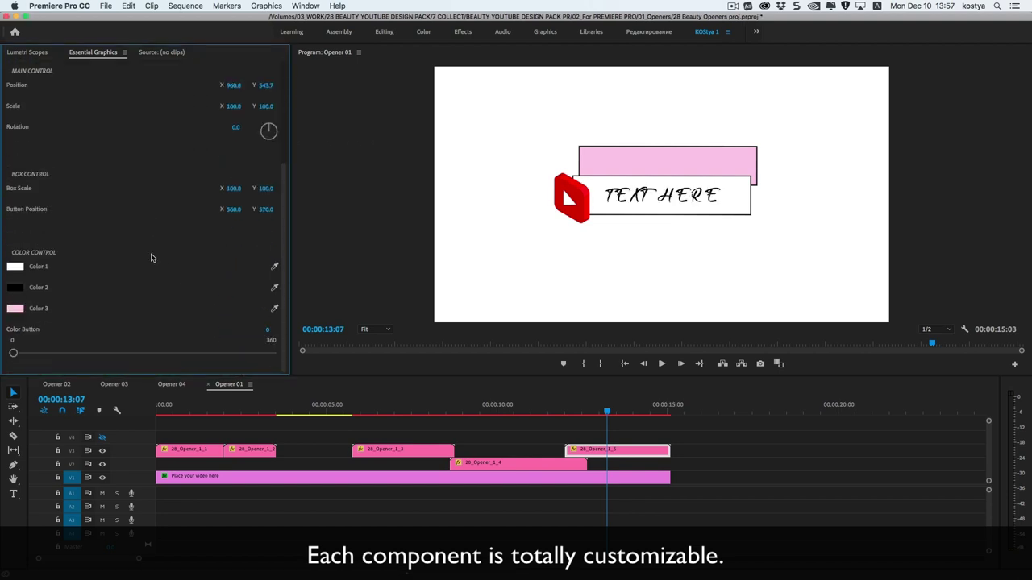
click(15, 286)
click(522, 253)
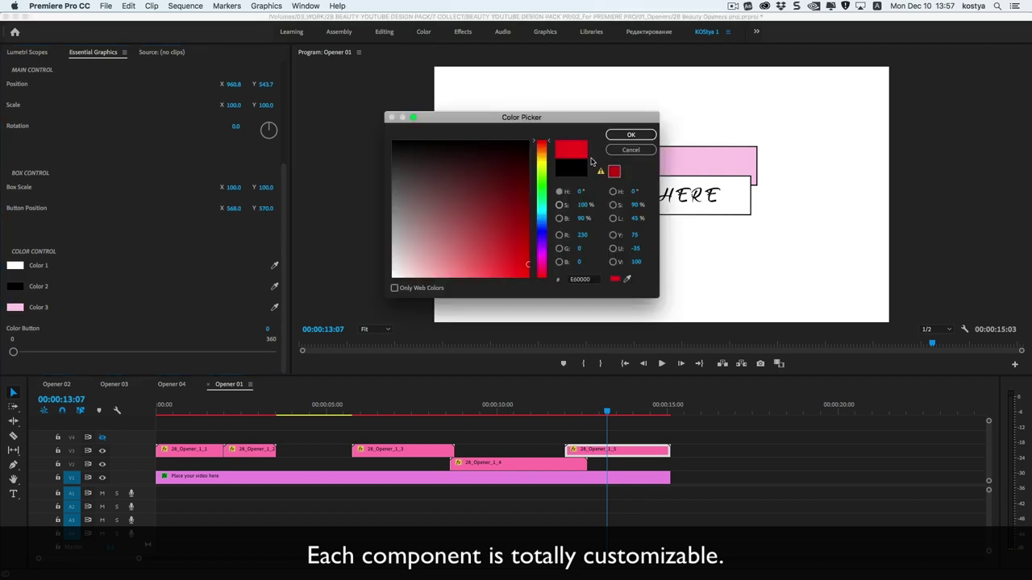
click(631, 134)
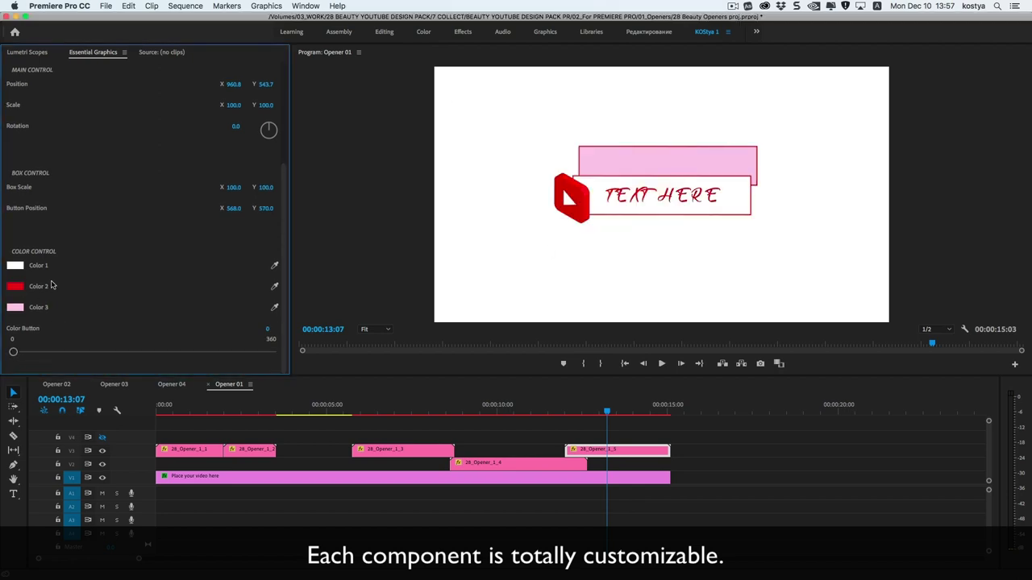
click(14, 265)
click(486, 151)
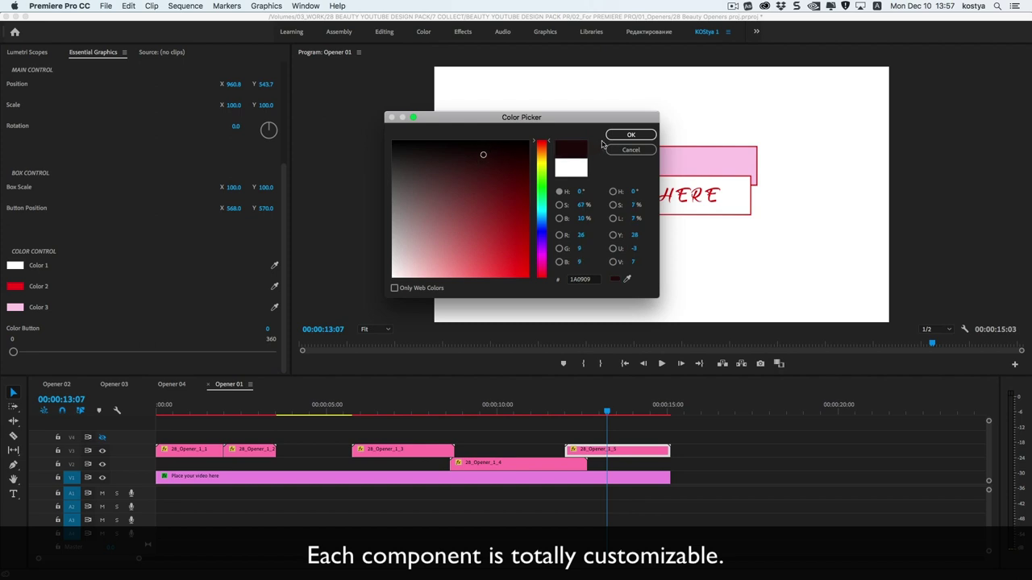
click(629, 139)
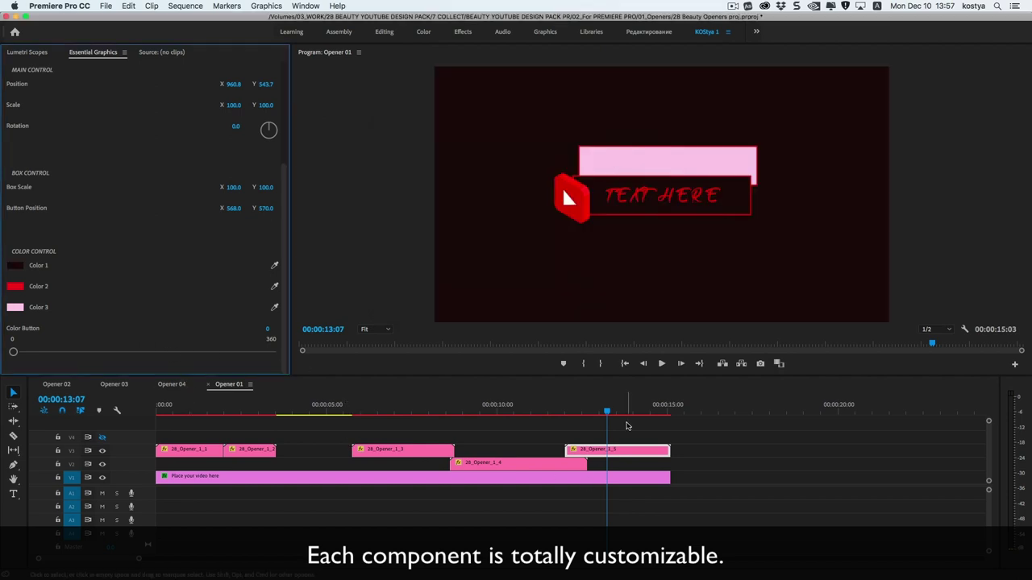
Scale the 28_Opener_1_3 BEAUTY VLOG title up to 134.
drag(549, 411, 414, 463)
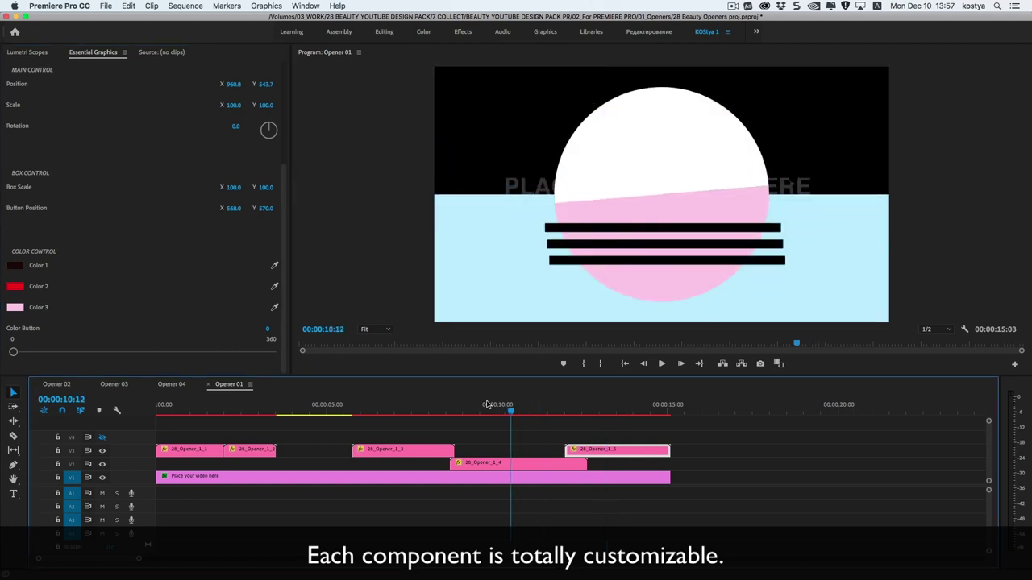
click(417, 450)
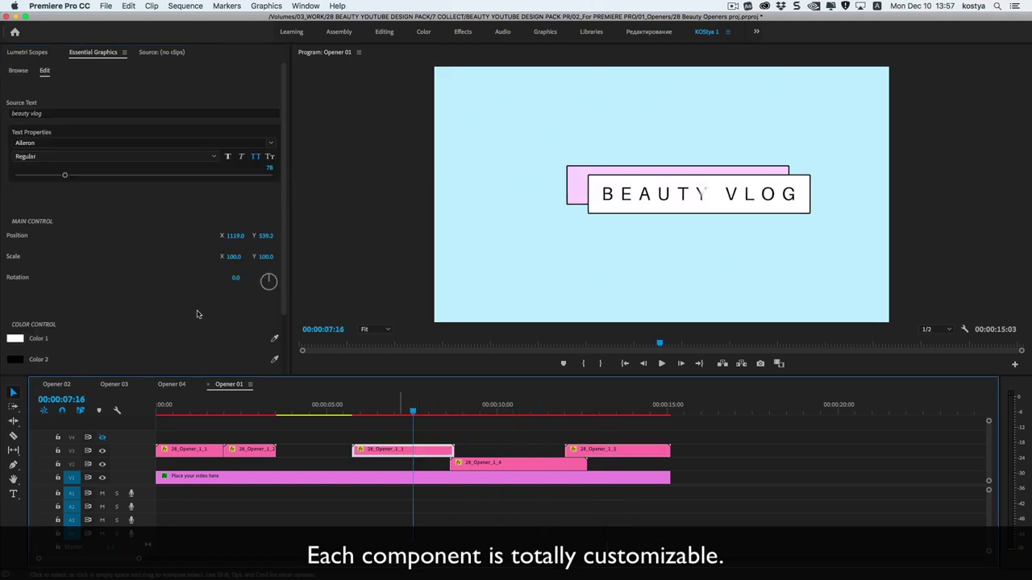
scroll(177, 234, down, 1)
click(229, 237)
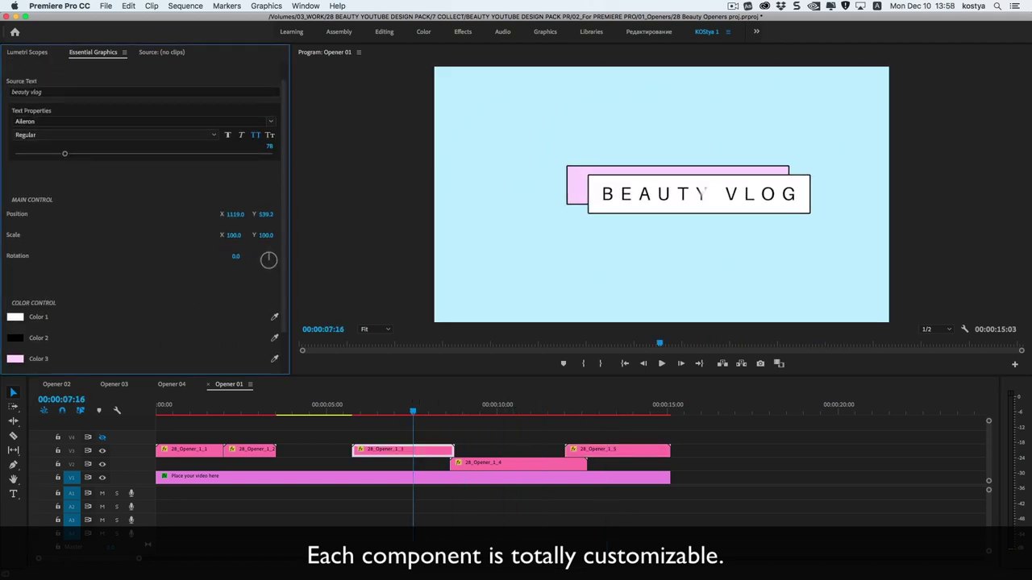
drag(233, 234, 98, 256)
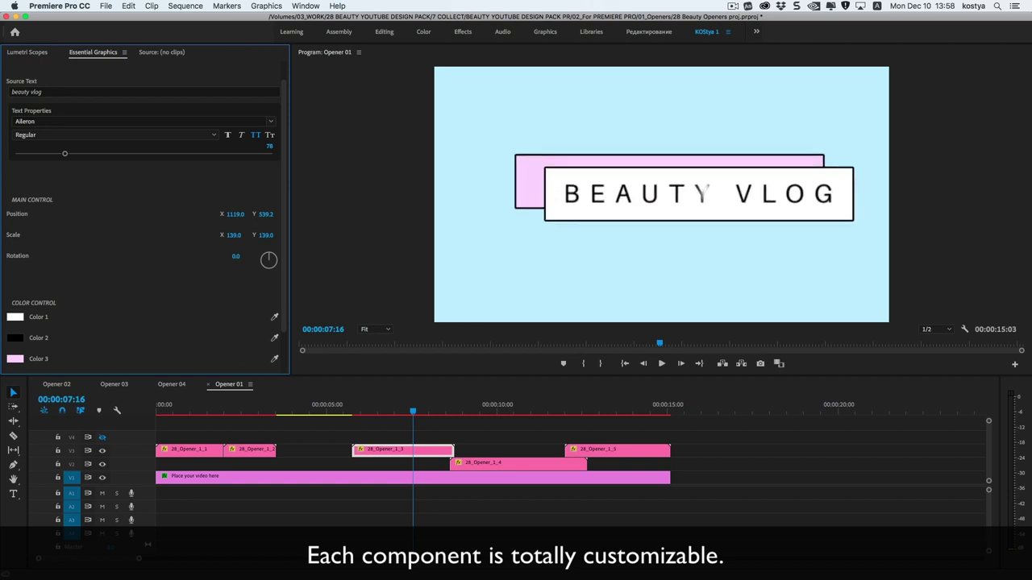
Tint the title's Light Color olive yellow (988313), then switch to the Opener 03 sequence.
scroll(98, 256, down, 2)
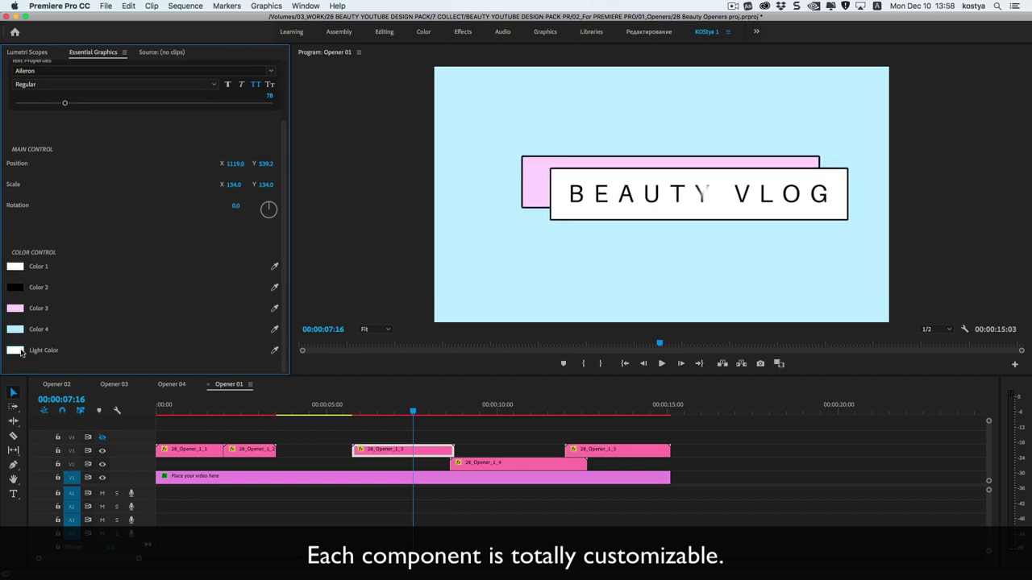
click(16, 350)
click(514, 200)
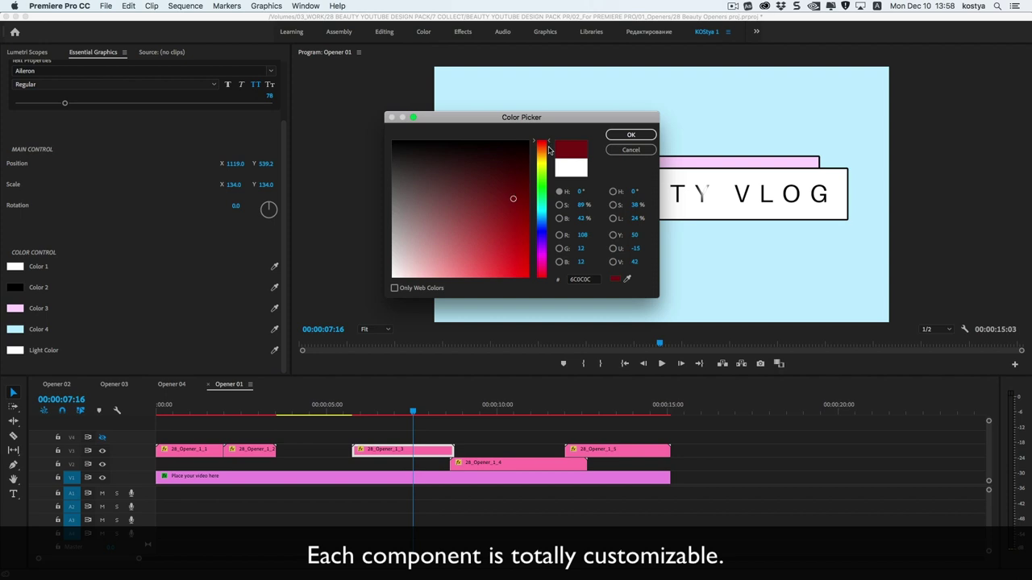
click(541, 158)
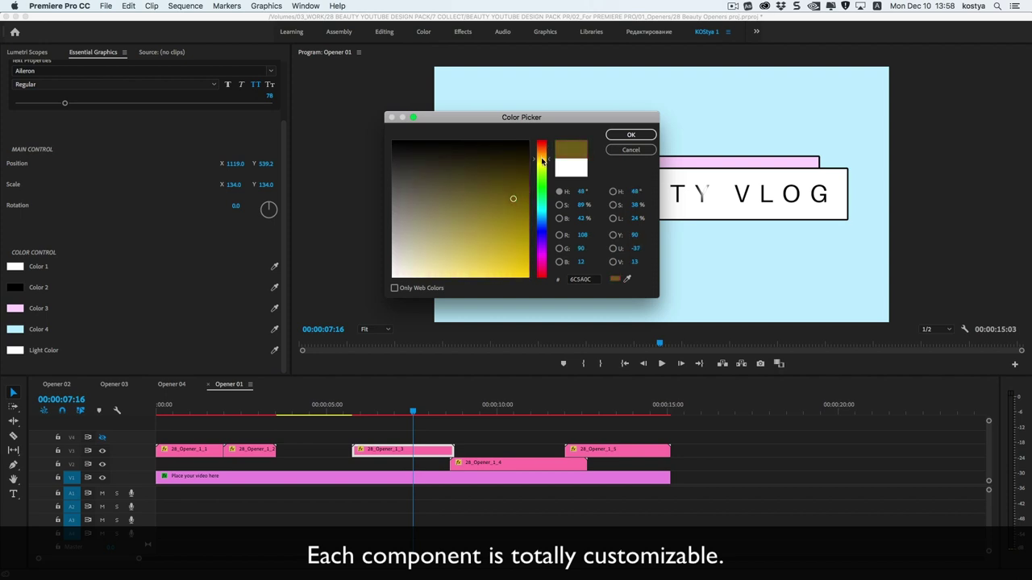
click(631, 135)
drag(411, 408, 421, 401)
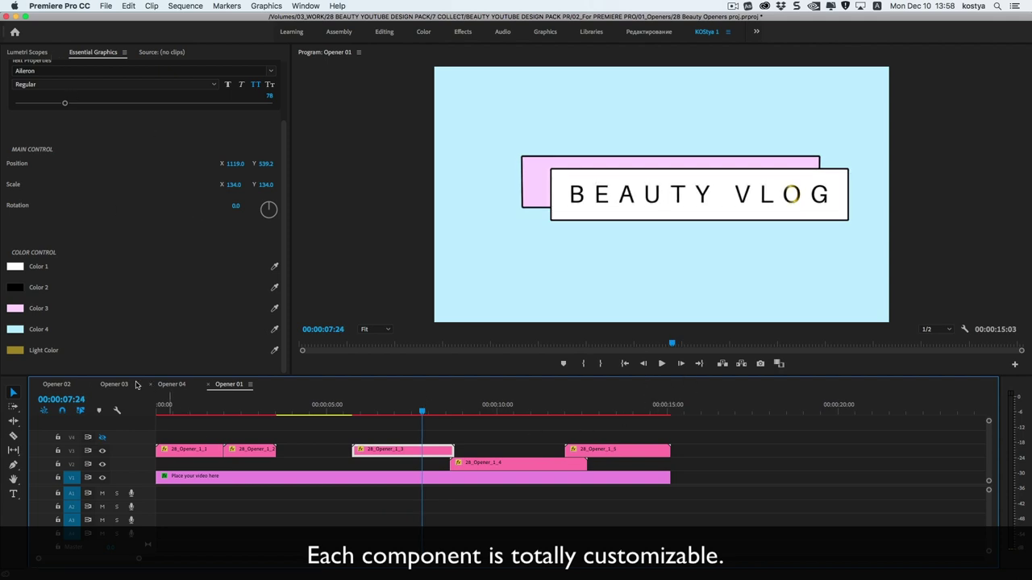
click(114, 385)
click(212, 410)
Scrub through the ANIMATED STICKERS title animation, then switch to the Opener 02 sequence.
mouse_move(212, 409)
mouse_down()
mouse_move(173, 411)
mouse_move(319, 419)
mouse_up()
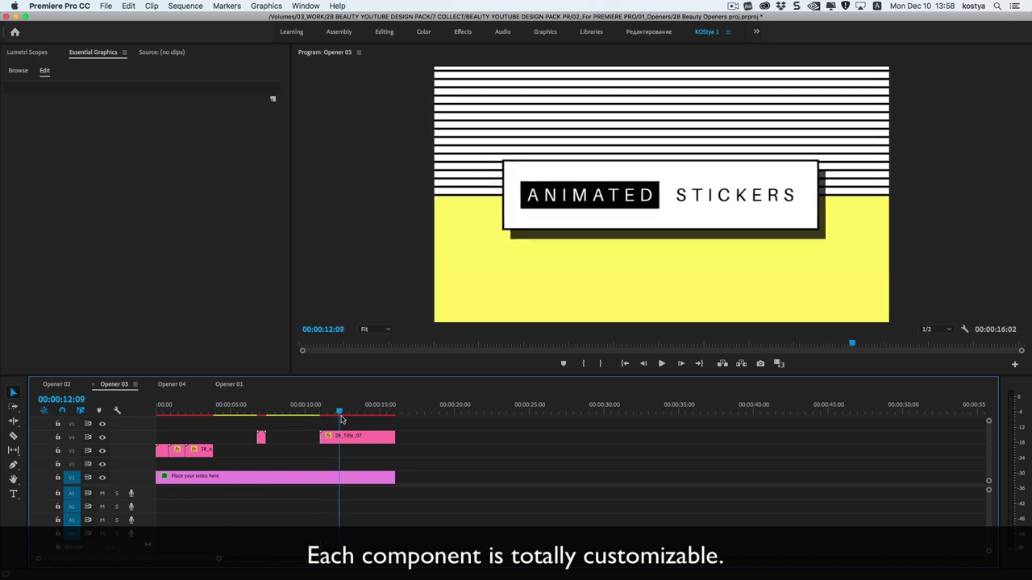
mouse_move(319, 419)
mouse_down()
mouse_move(348, 413)
mouse_move(251, 413)
mouse_up()
click(60, 385)
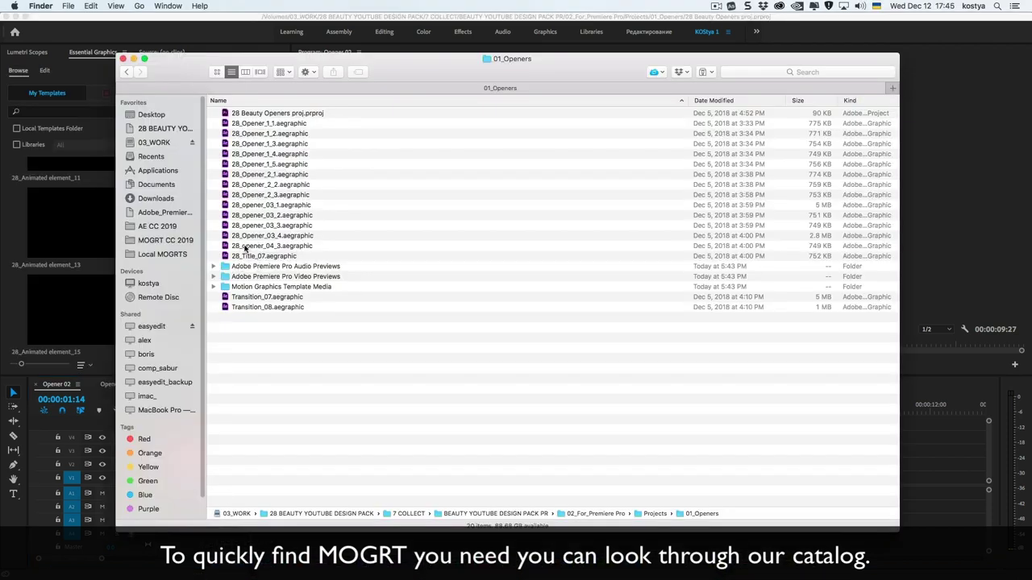
Go up from the openers folder and open preview.html from 03_Composition Preview.
click(129, 72)
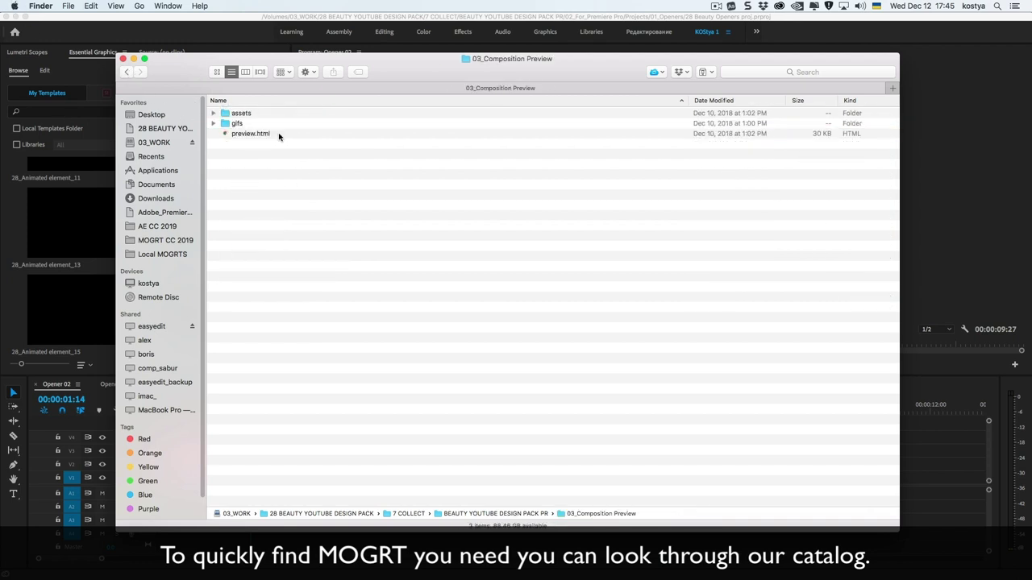
double_click(240, 134)
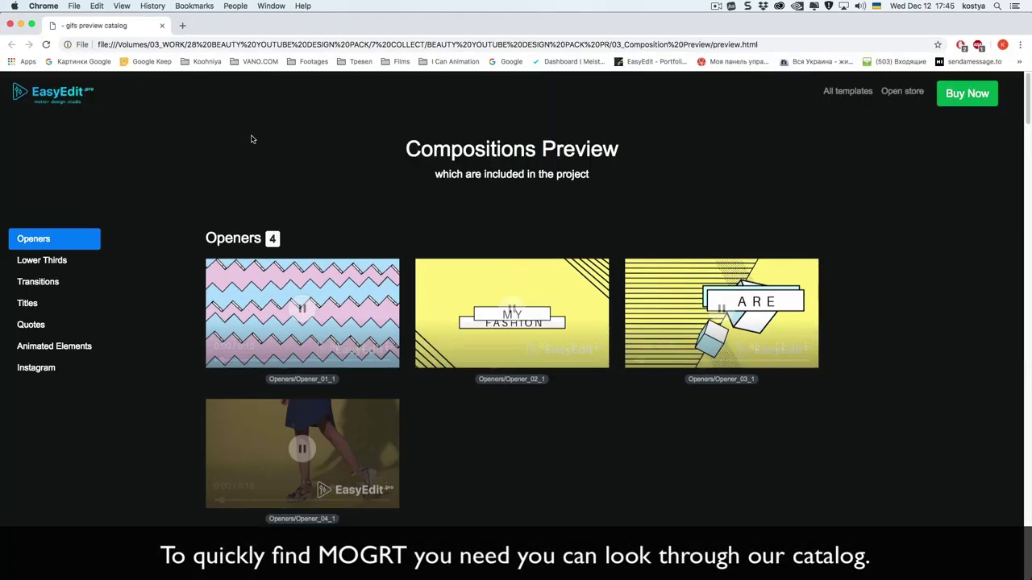
Browse the Lower Thirds, Titles and Transitions sections and highlight the Transition_02 template name.
click(36, 260)
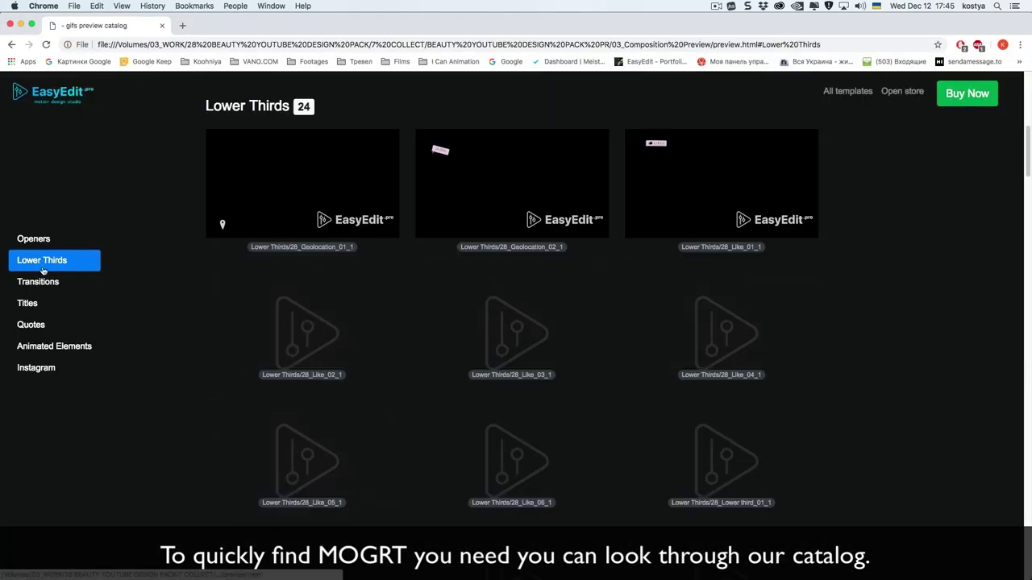
click(51, 282)
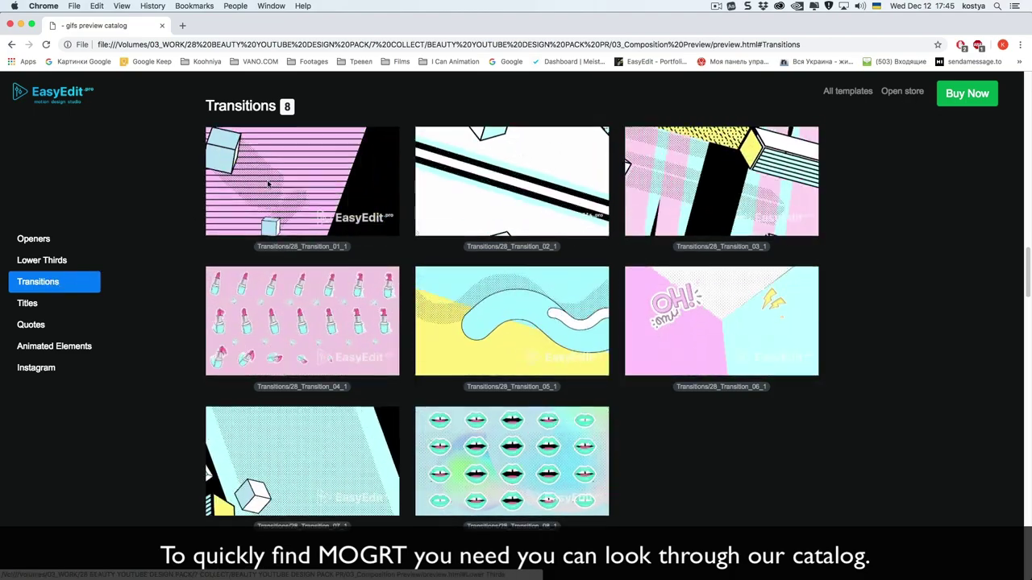
click(28, 304)
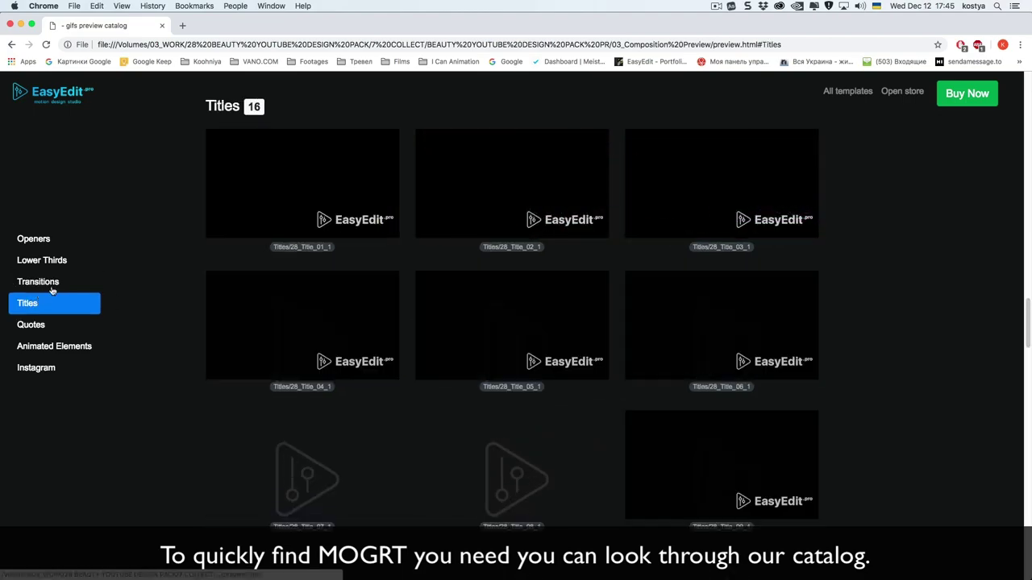
click(40, 284)
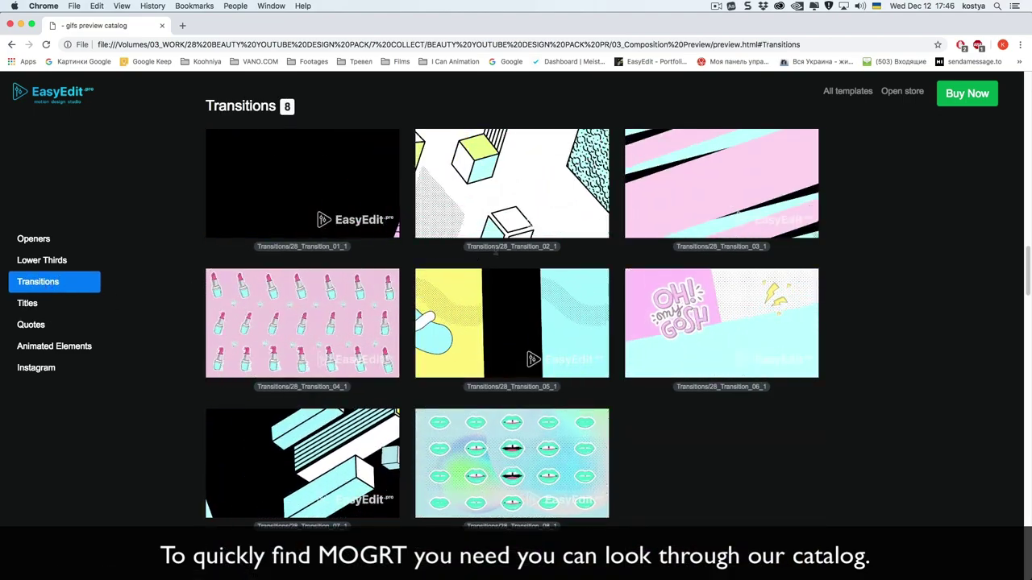
drag(500, 247, 550, 247)
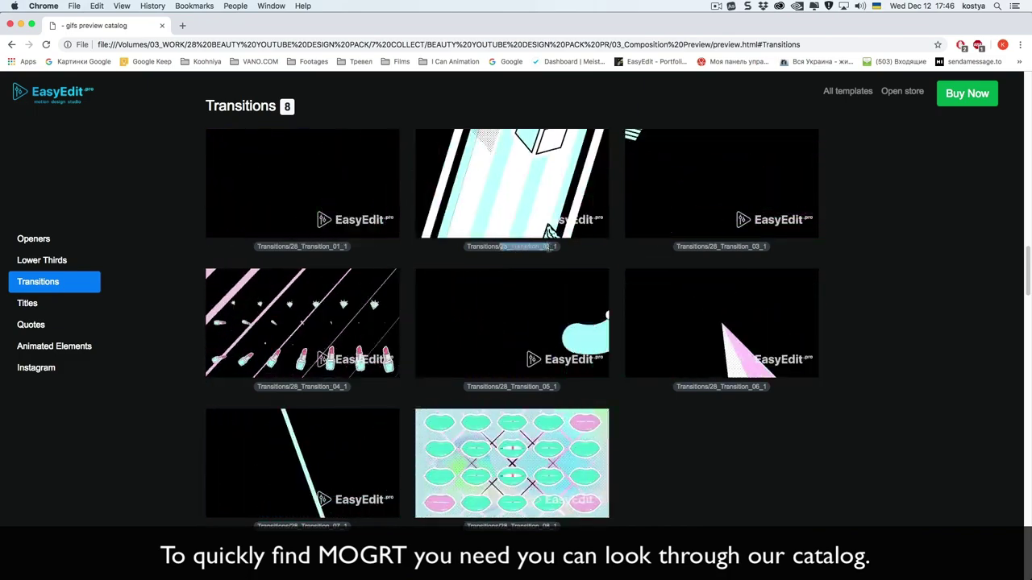
mouse_move(329, 568)
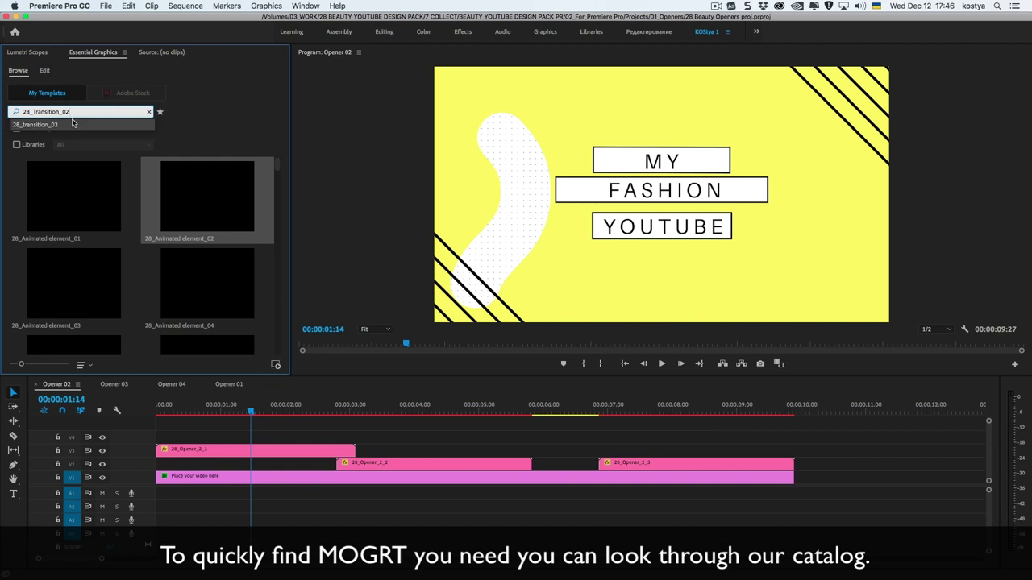
Search 28_transition_02, place it on track V4 near one second, and preview it.
click(73, 124)
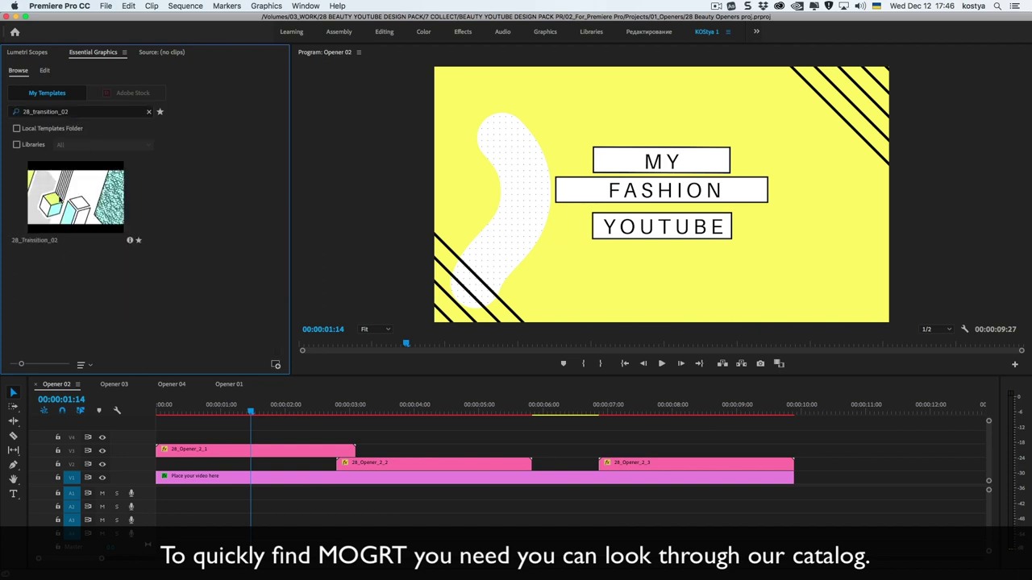
drag(257, 456, 250, 436)
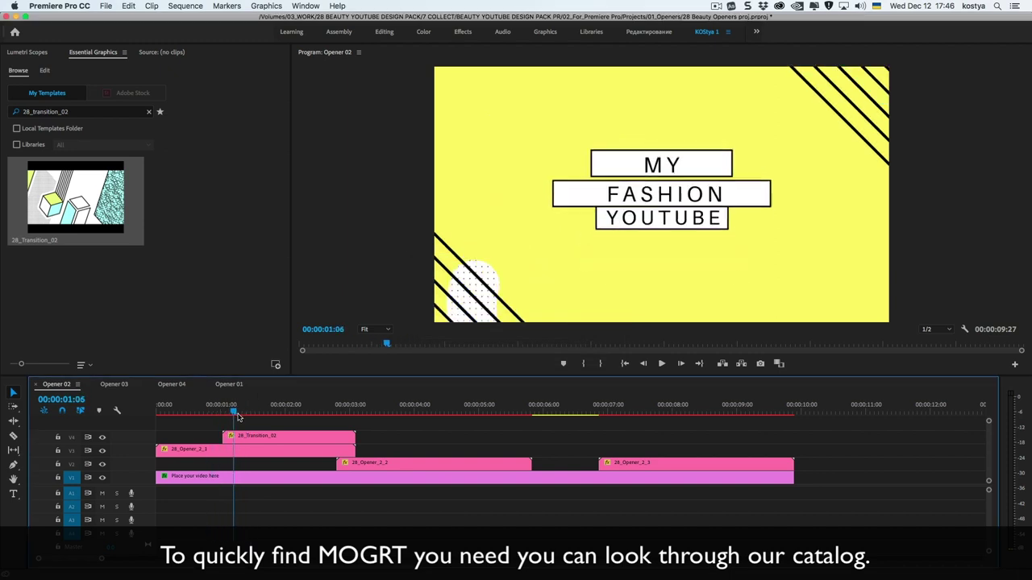
drag(238, 416, 369, 416)
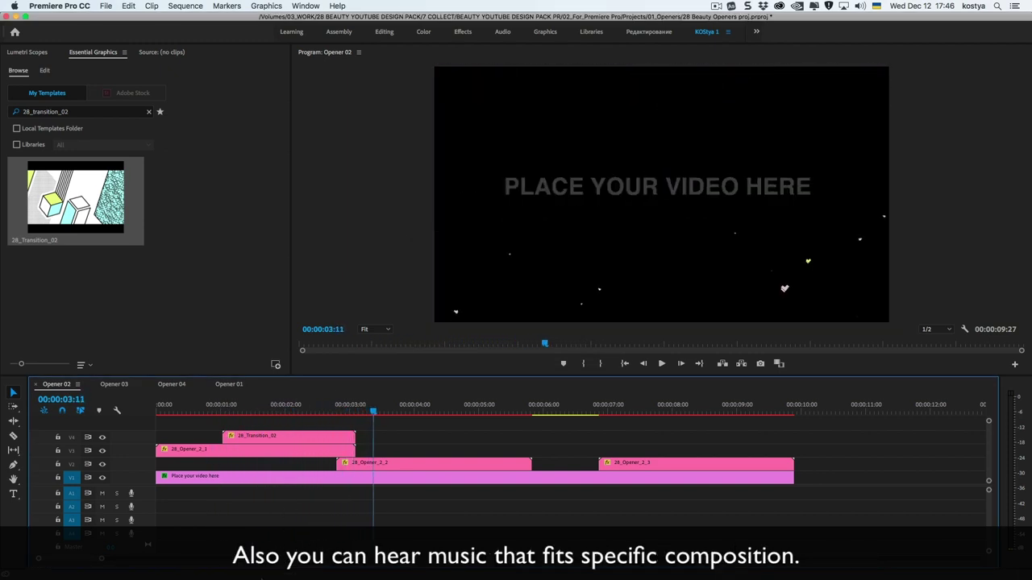
Unmute the first two Openers previews, then scroll through the Instagram section's templates.
click(305, 564)
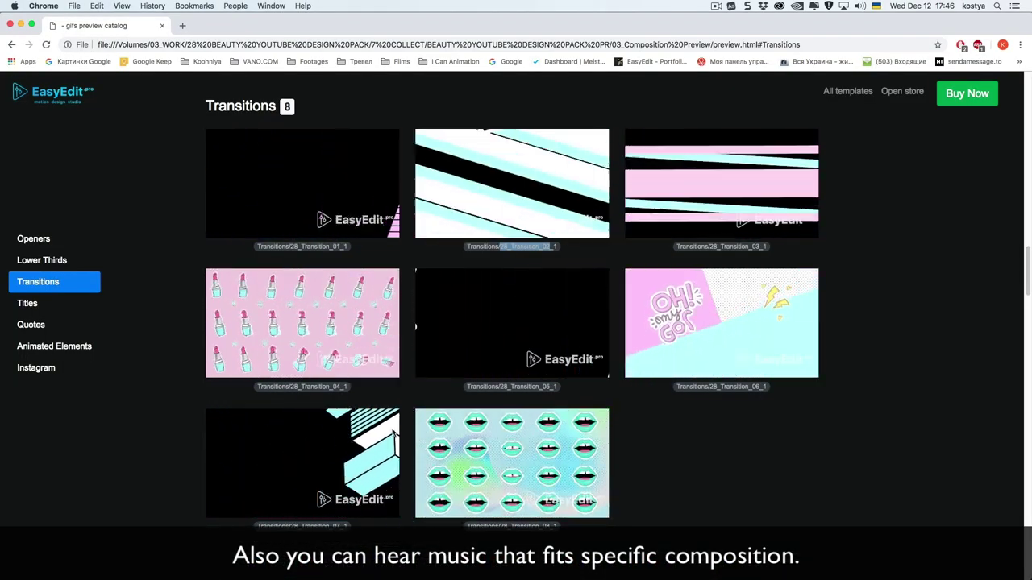
click(32, 239)
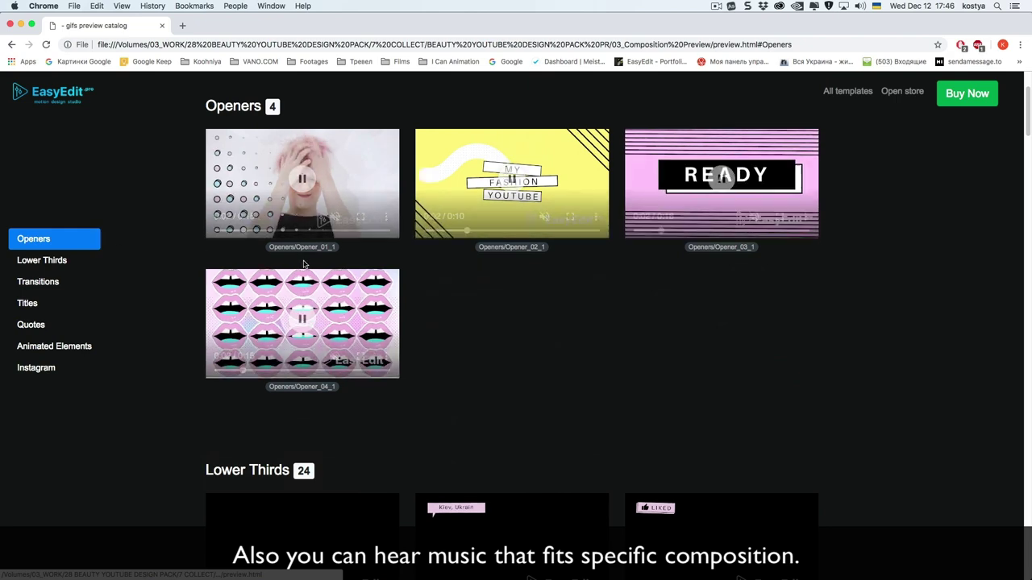
click(334, 217)
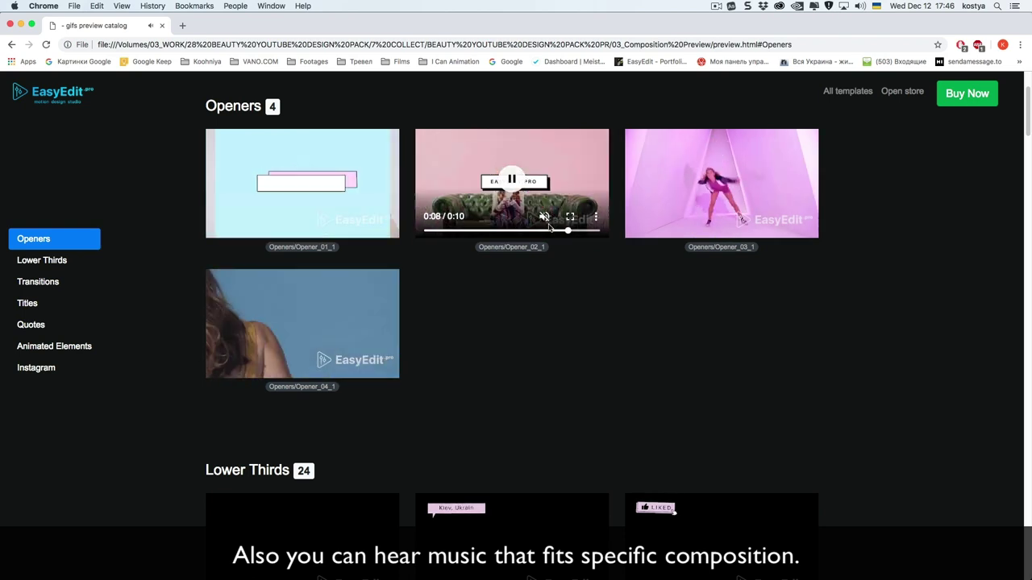
click(546, 220)
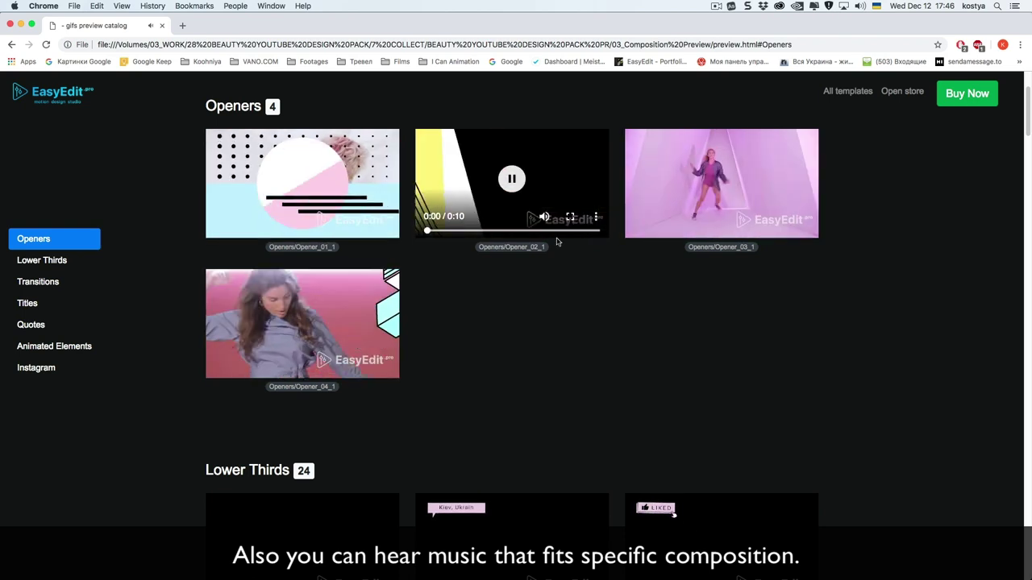
click(40, 368)
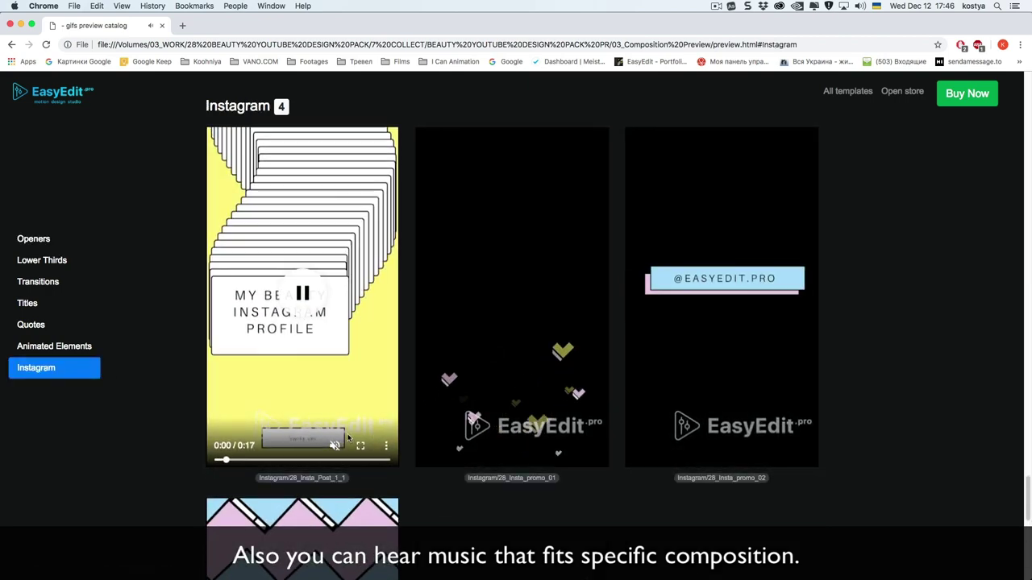
scroll(316, 432, down, 5)
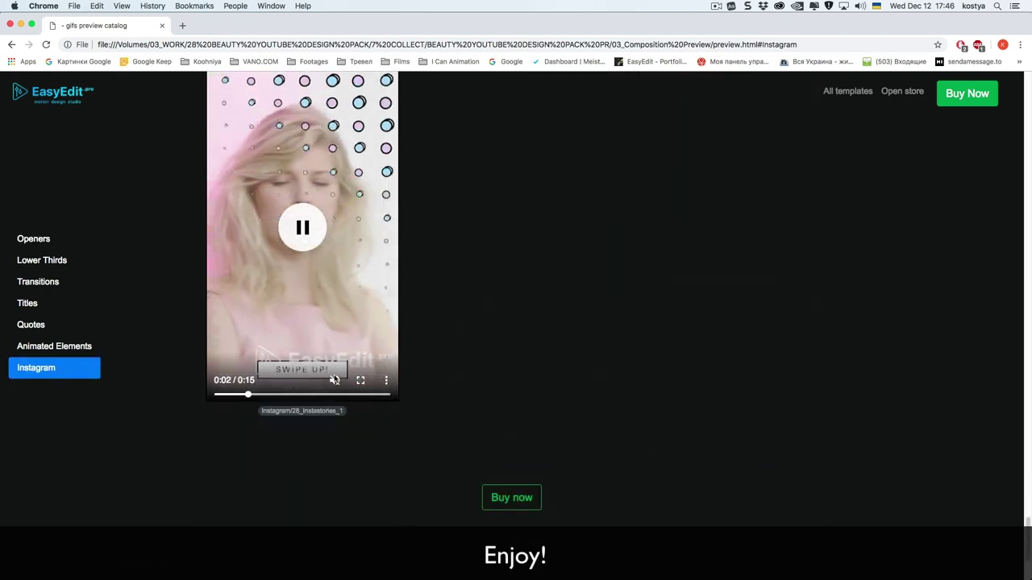